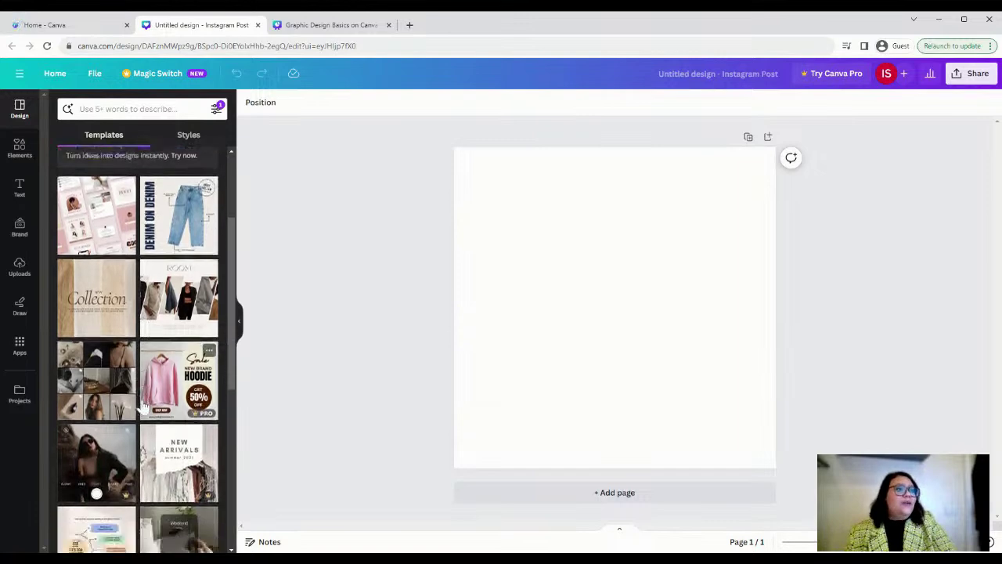
Browse the suggested Instagram post templates and search the template library for "marketing"
scroll(143, 407, "down", 5)
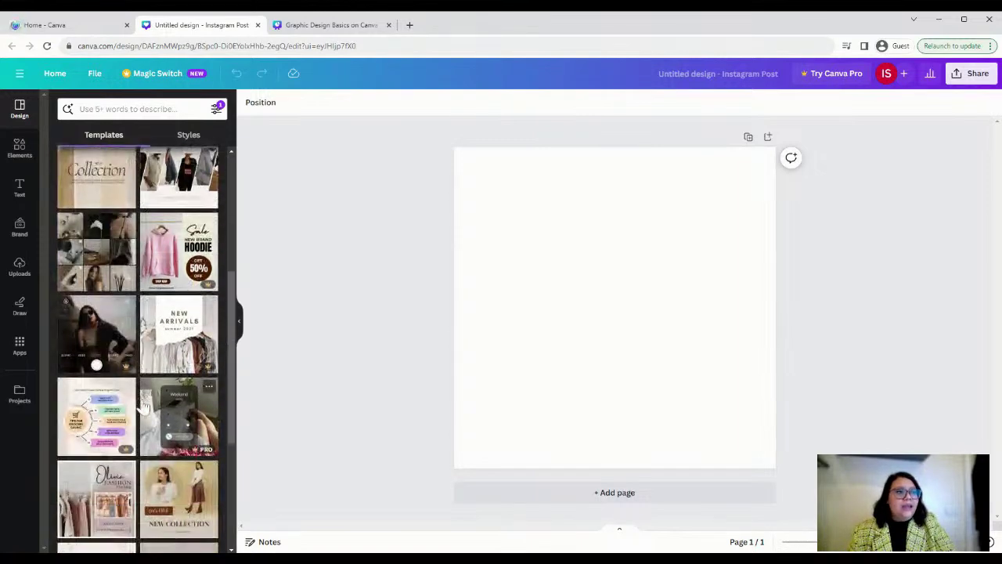
scroll(143, 407, "down", 5)
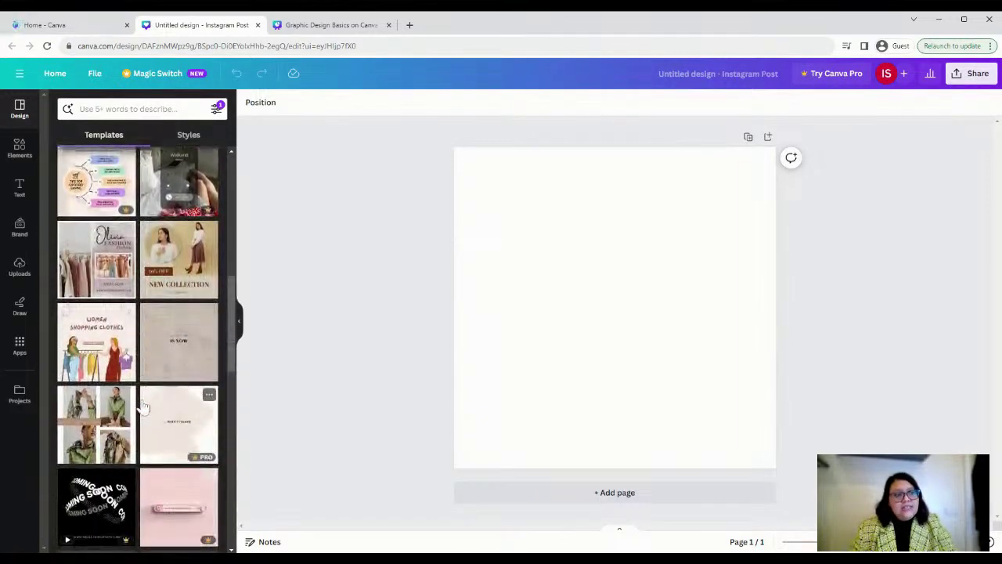
scroll(142, 407, "down", 3)
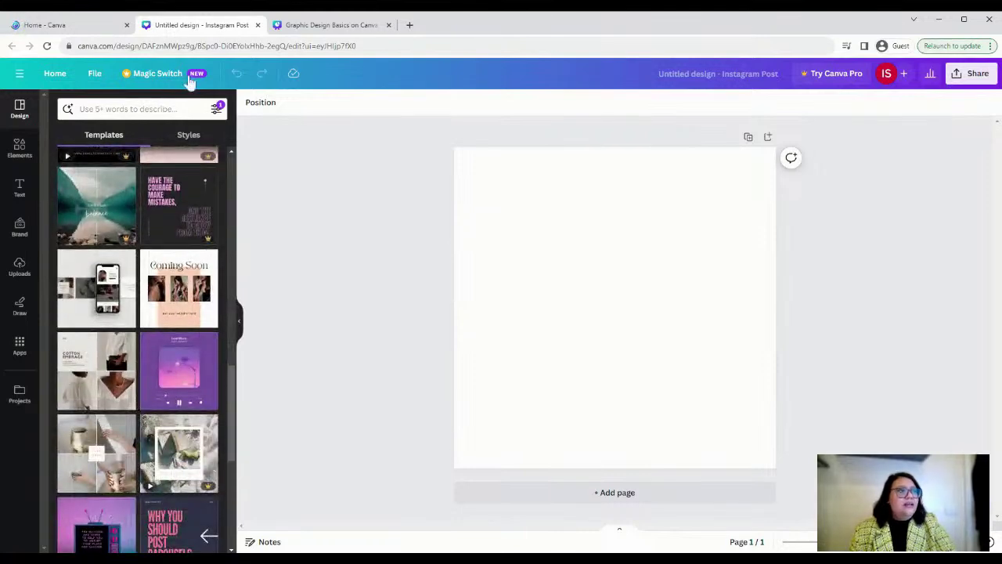
left_click(125, 109)
type("ma")
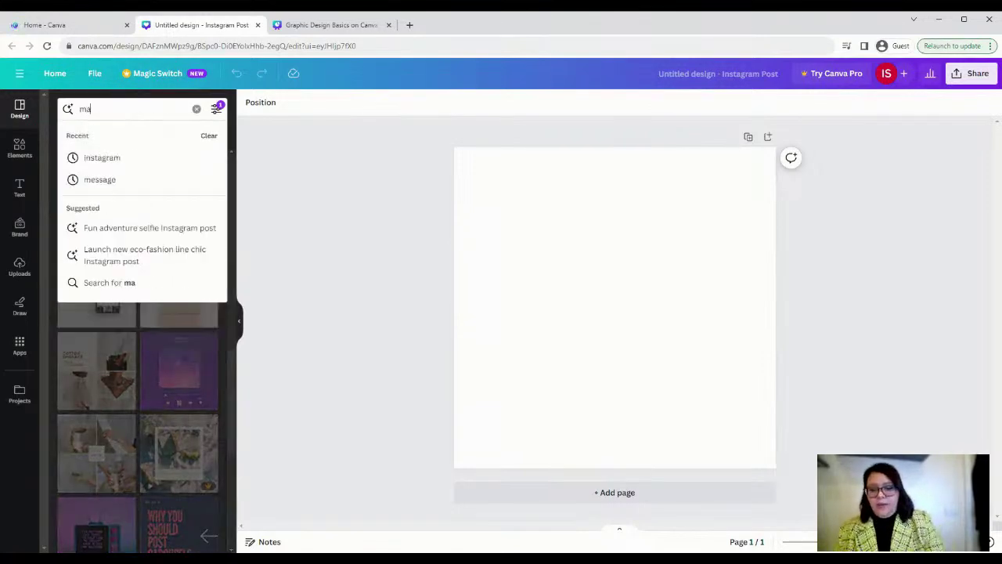
type("rketing")
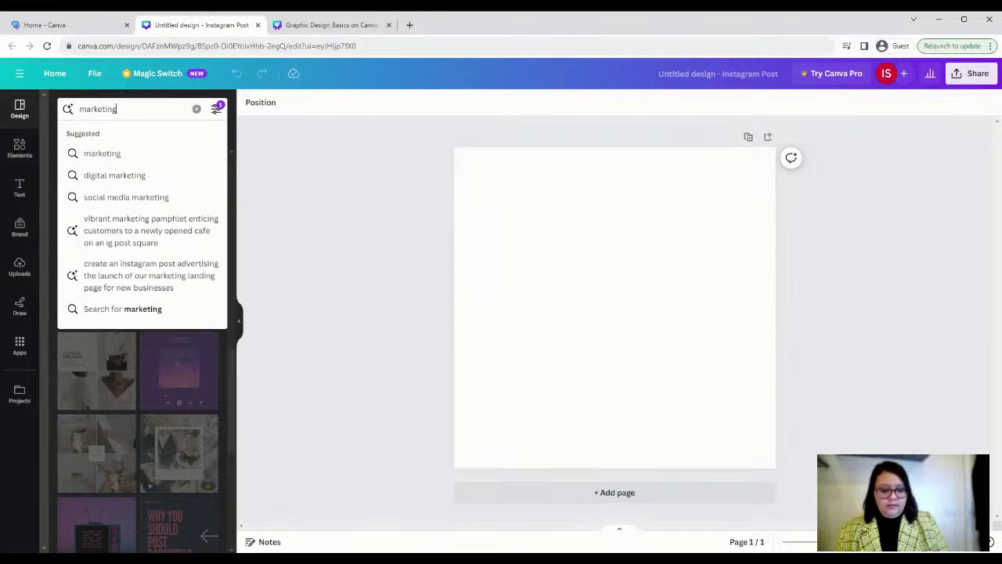
left_click(102, 154)
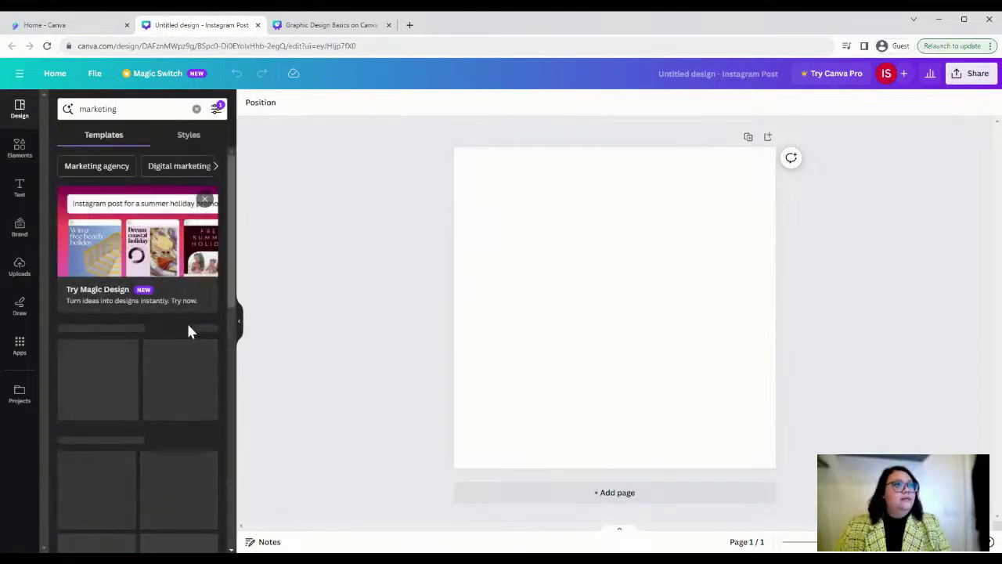
Apply the blue "Digital Marketing Agency" template with the 3D monitor from the marketing results to the blank page
scroll(200, 406, "down", 1)
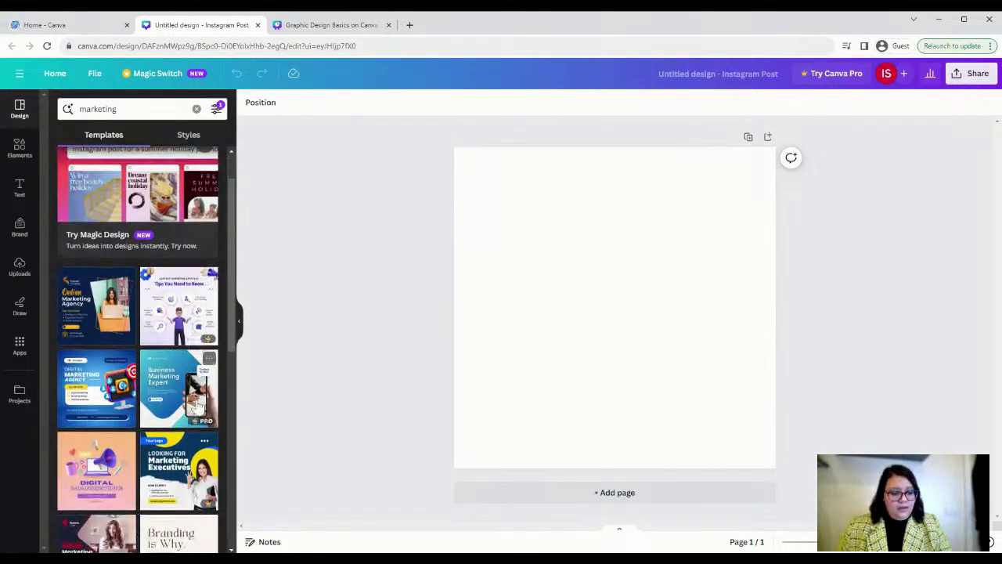
scroll(200, 406, "down", 4)
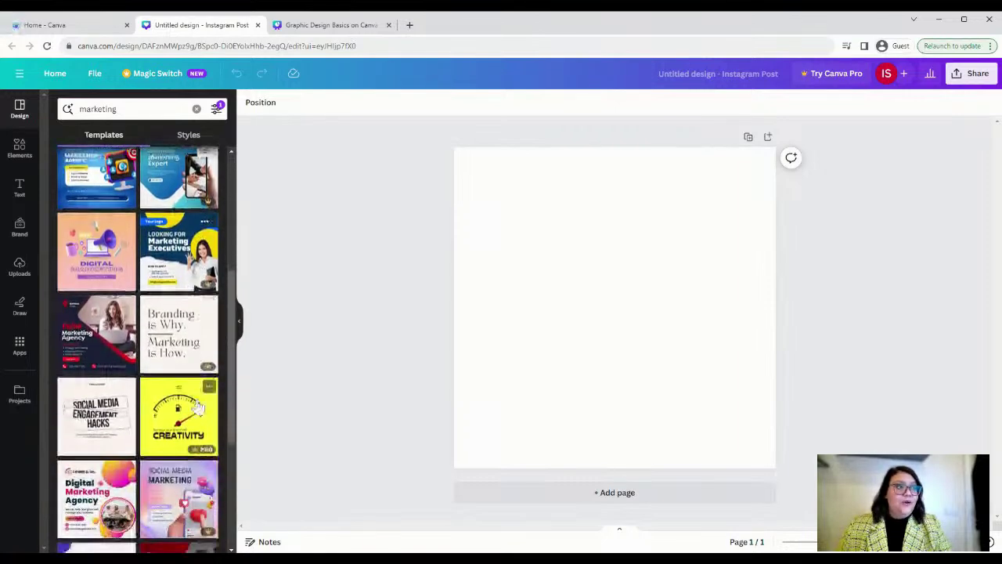
scroll(149, 329, "up", 2)
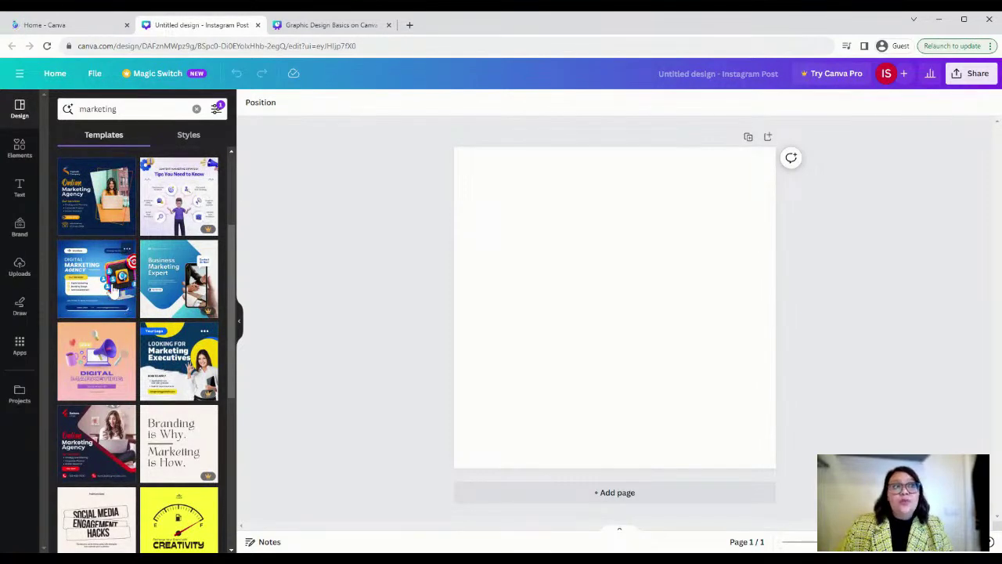
left_click(116, 304)
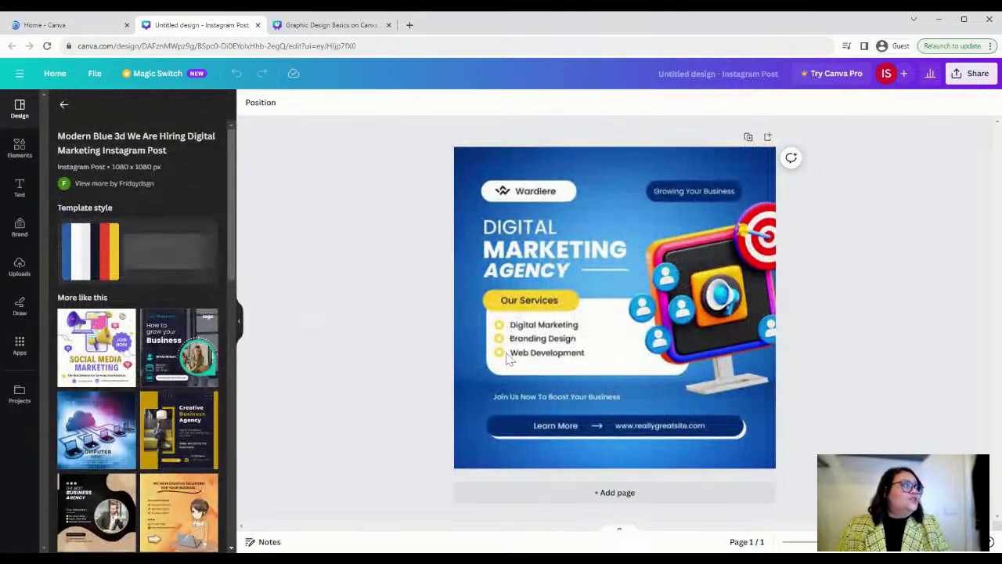
left_click(663, 381)
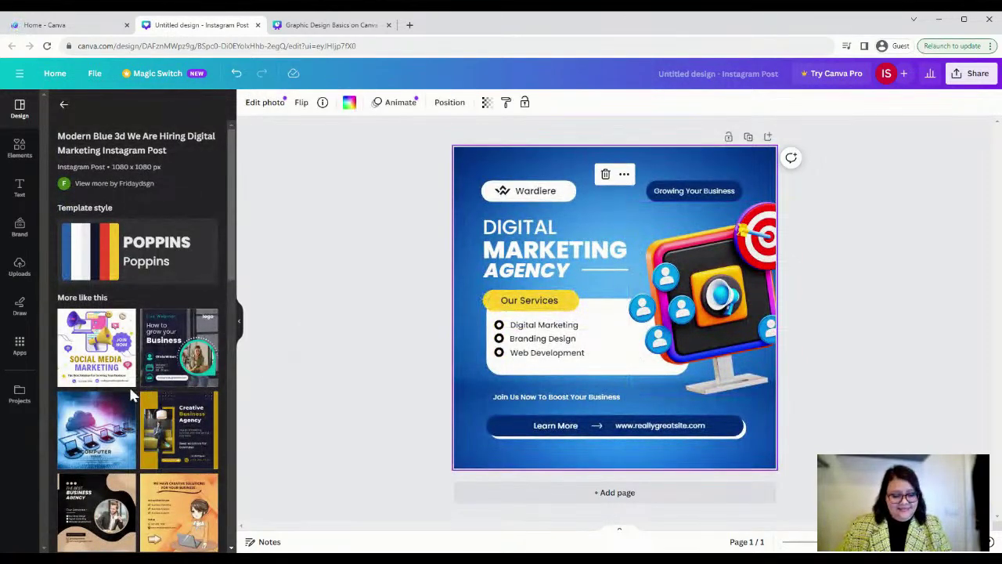
Look through the templates similar to the applied one, return to the marketing results and examine more of those designs
scroll(131, 395, "down", 3)
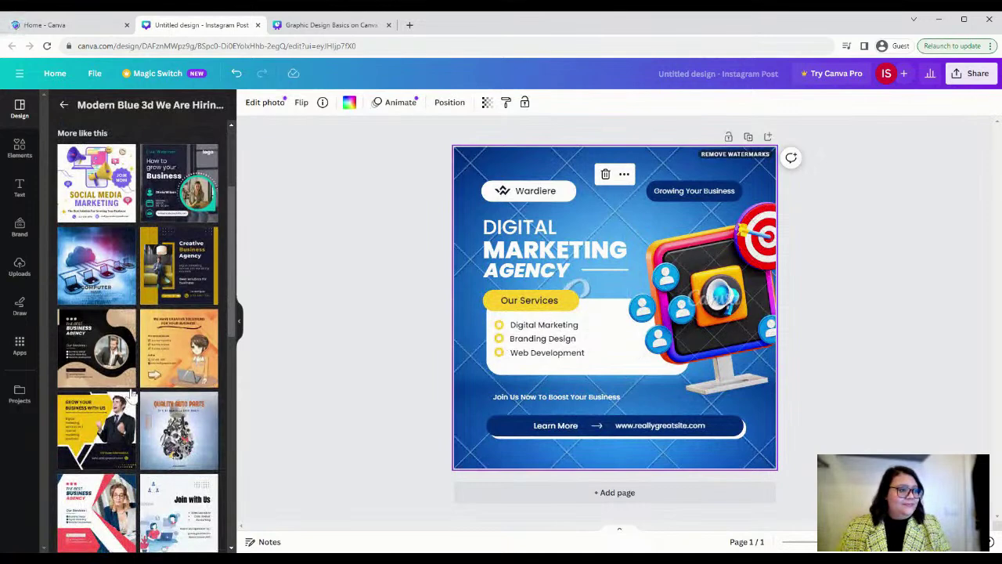
scroll(131, 396, "down", 7)
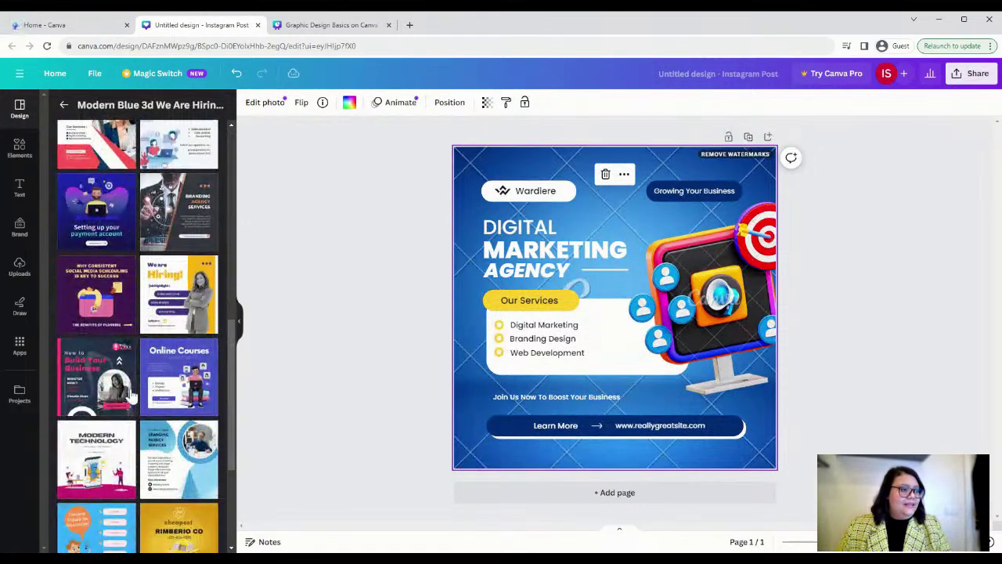
scroll(132, 395, "down", 3)
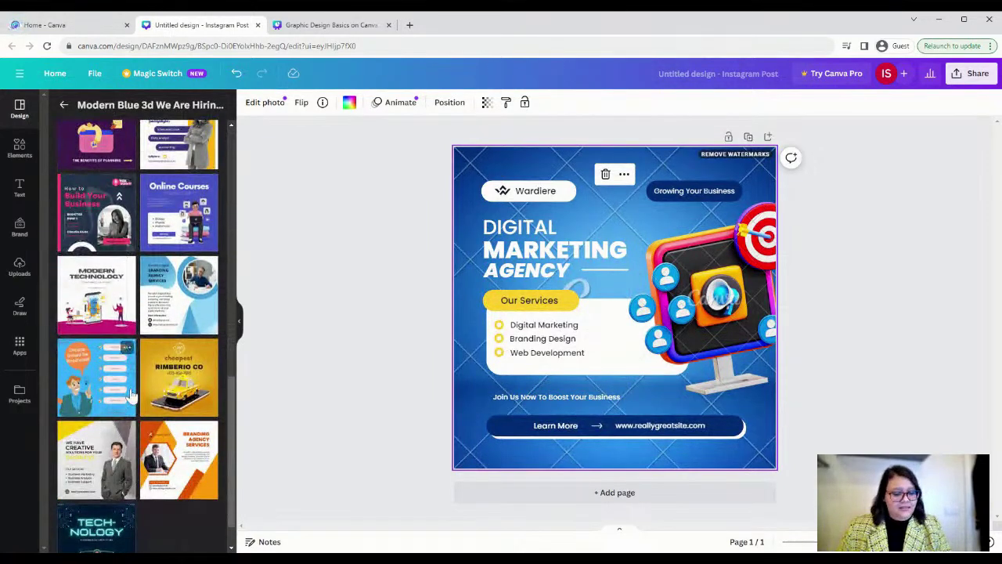
scroll(131, 395, "down", 1)
scroll(131, 395, "up", 10)
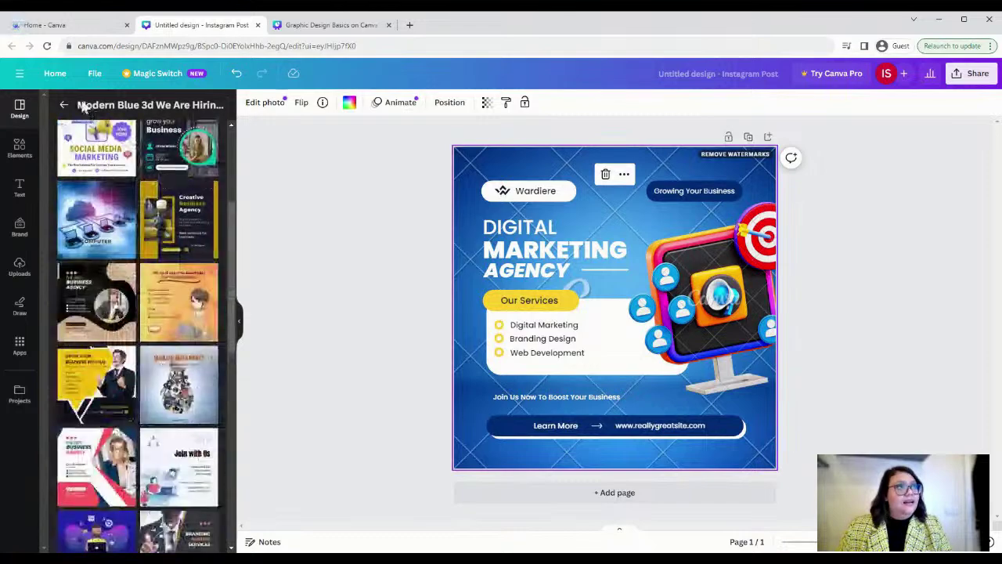
left_click(61, 107)
scroll(191, 438, "down", 3)
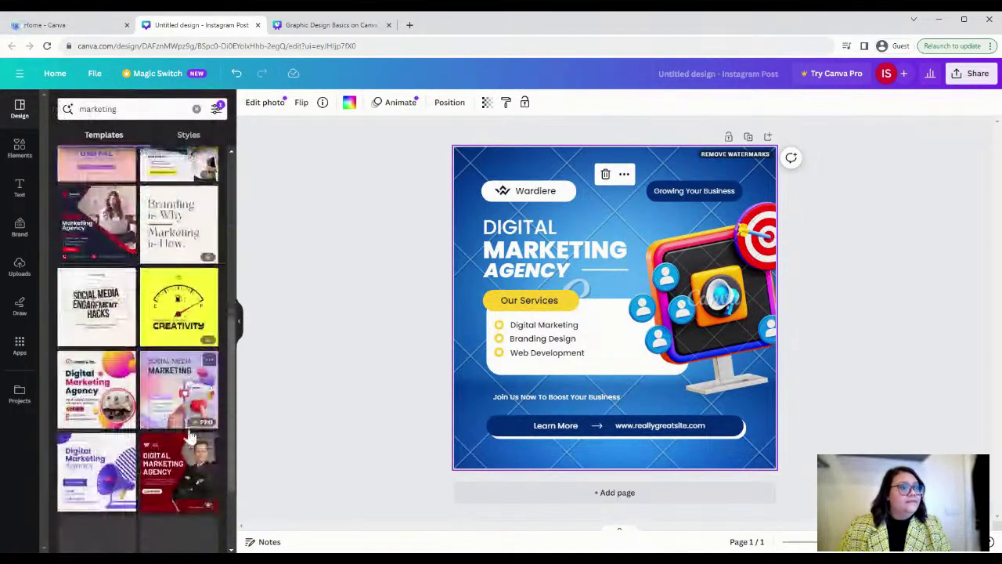
scroll(190, 436, "down", 1)
scroll(190, 436, "down", 3)
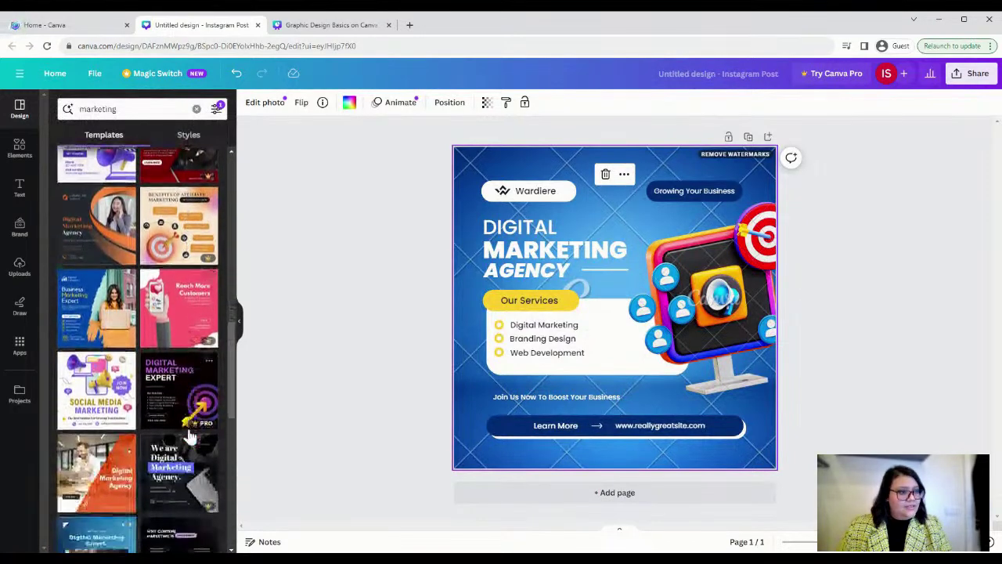
scroll(190, 436, "down", 3)
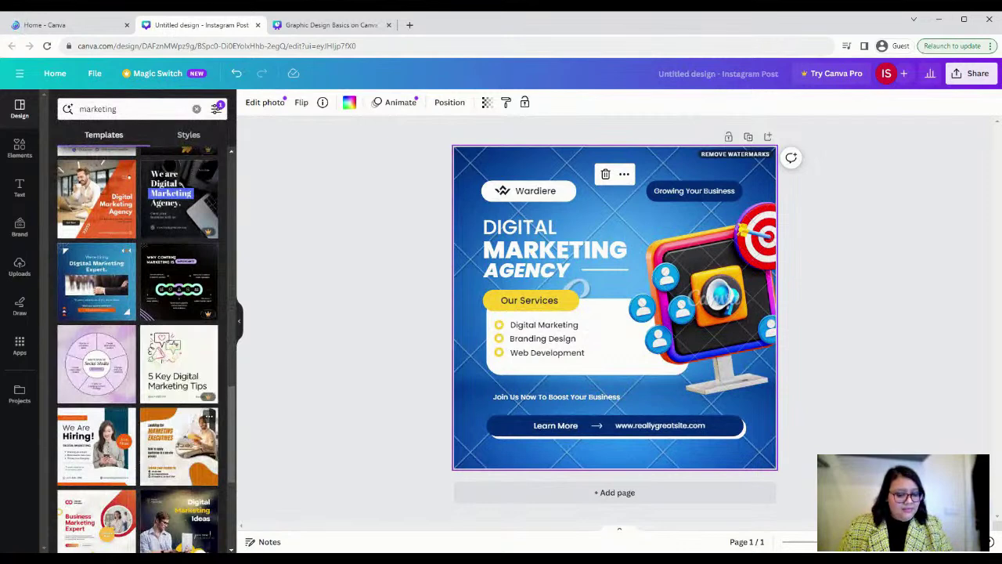
scroll(144, 465, "down", 1)
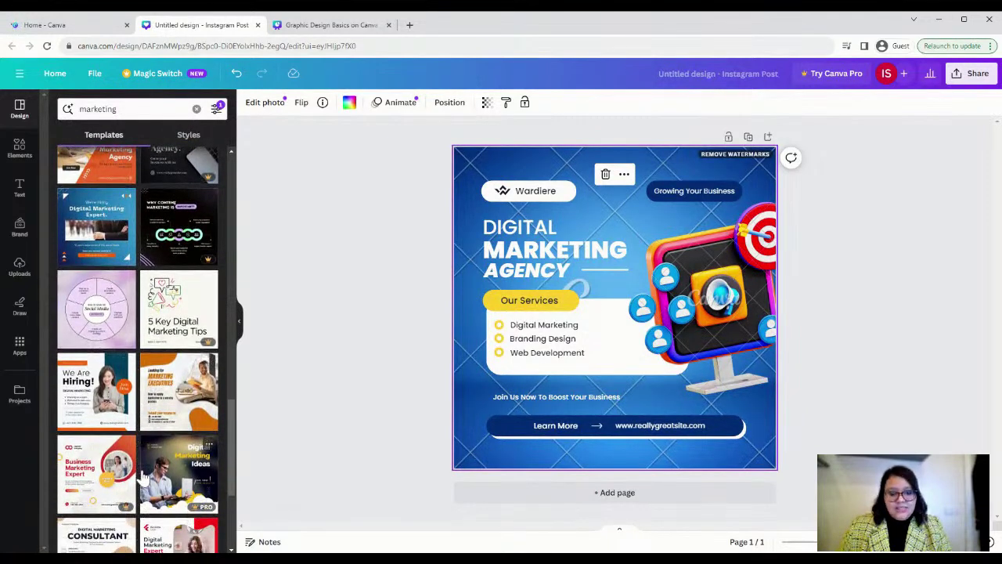
scroll(144, 477, "down", 1)
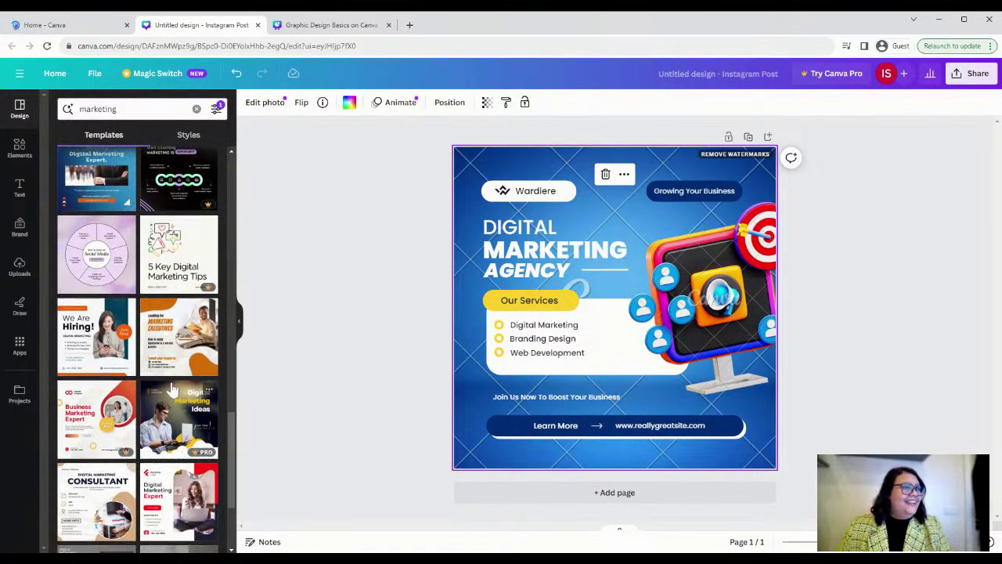
scroll(172, 389, "up", 1)
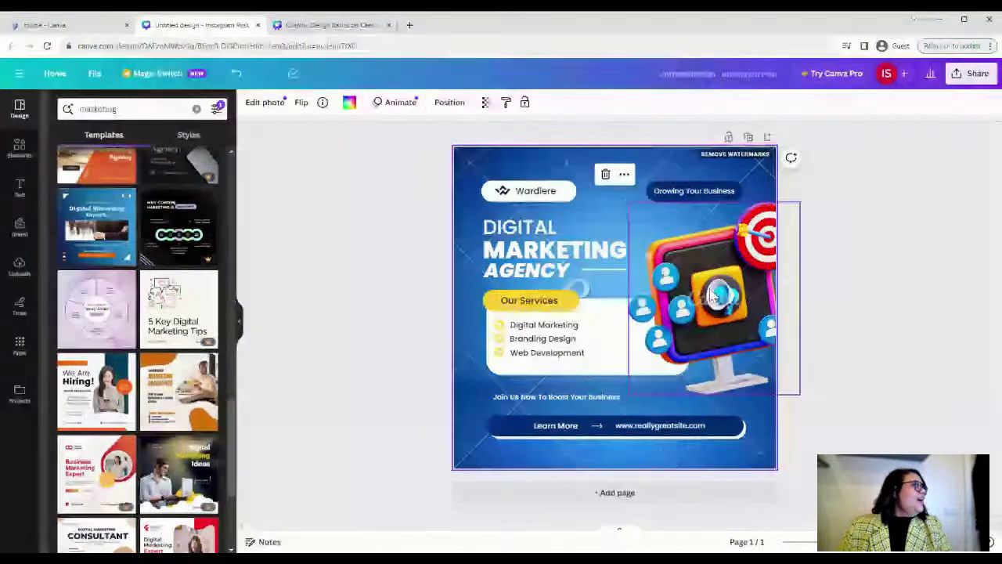
Delete all of the template's elements and its blue background image so the page is blank
left_click_drag(883, 146, 436, 480)
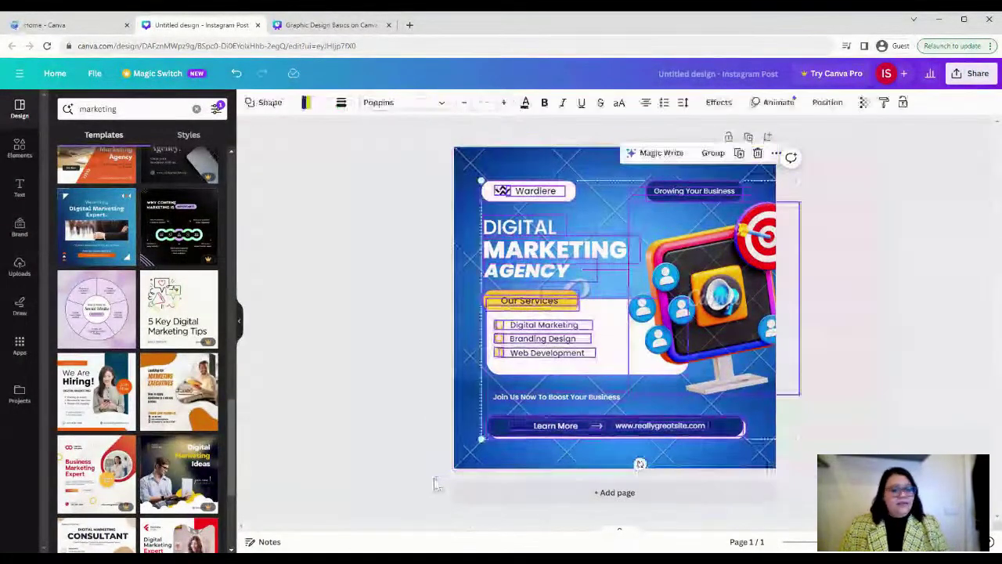
key("Delete")
left_click(535, 368)
key("Delete")
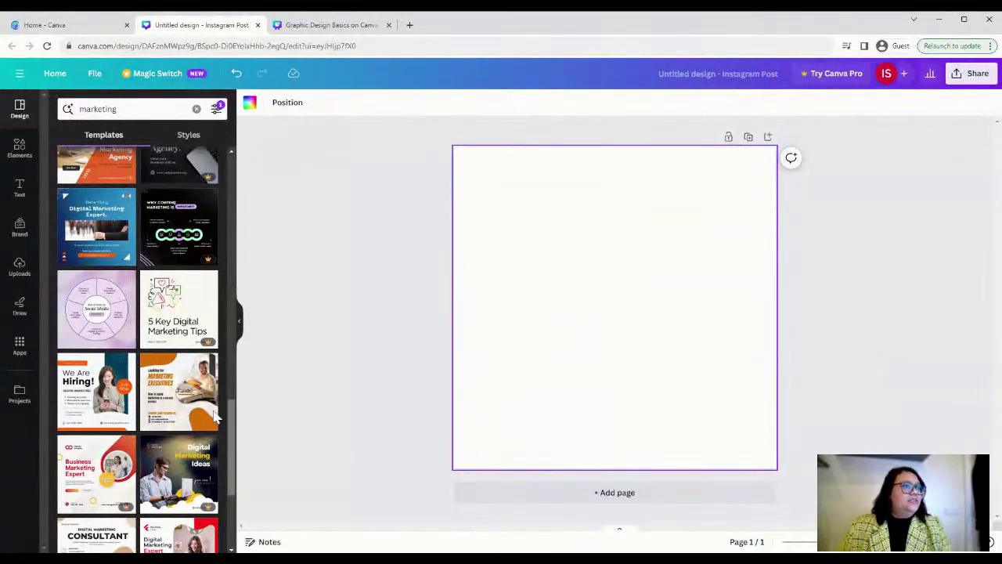
Search the elements library for "social media"
left_click(18, 148)
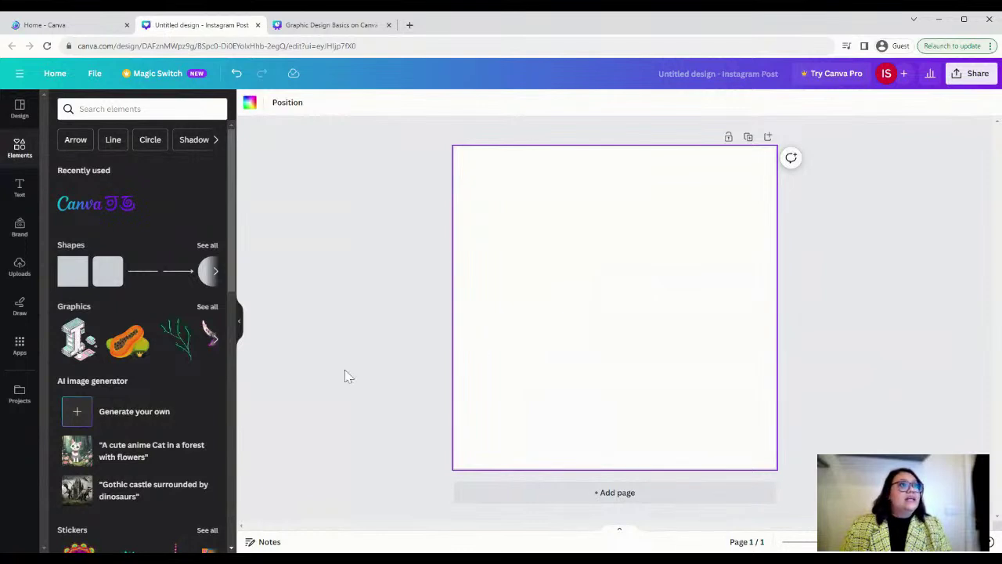
left_click(121, 109)
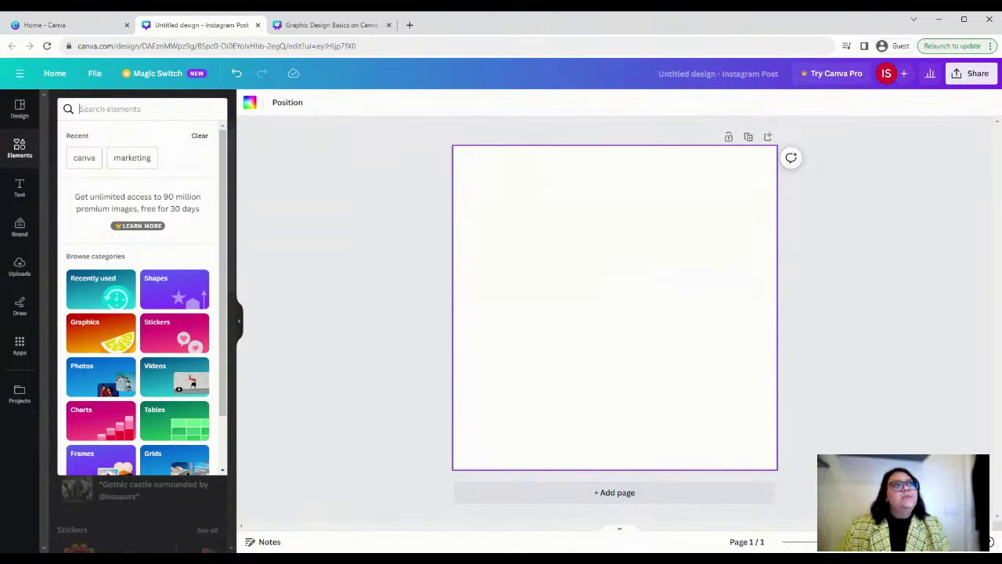
key("Escape")
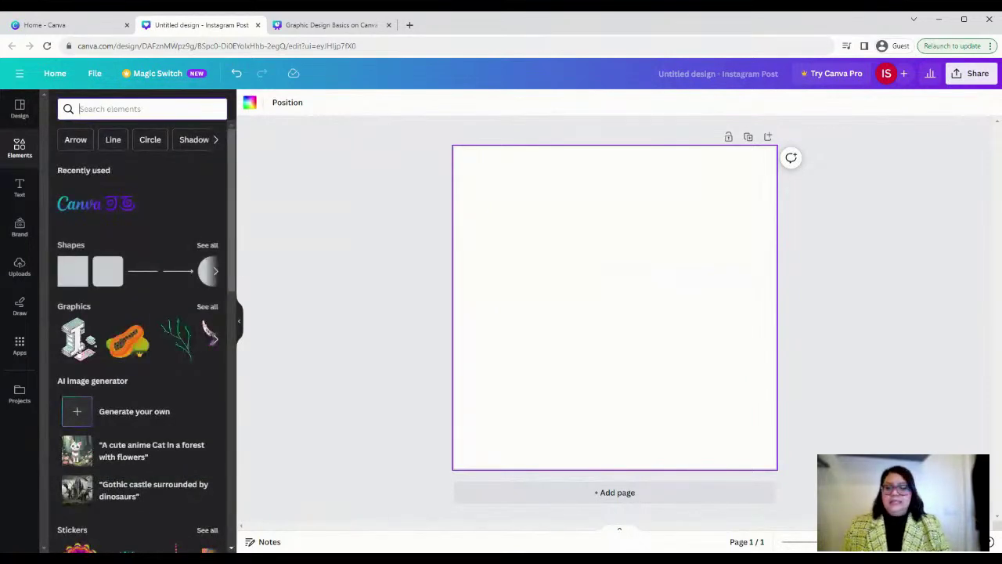
type("social")
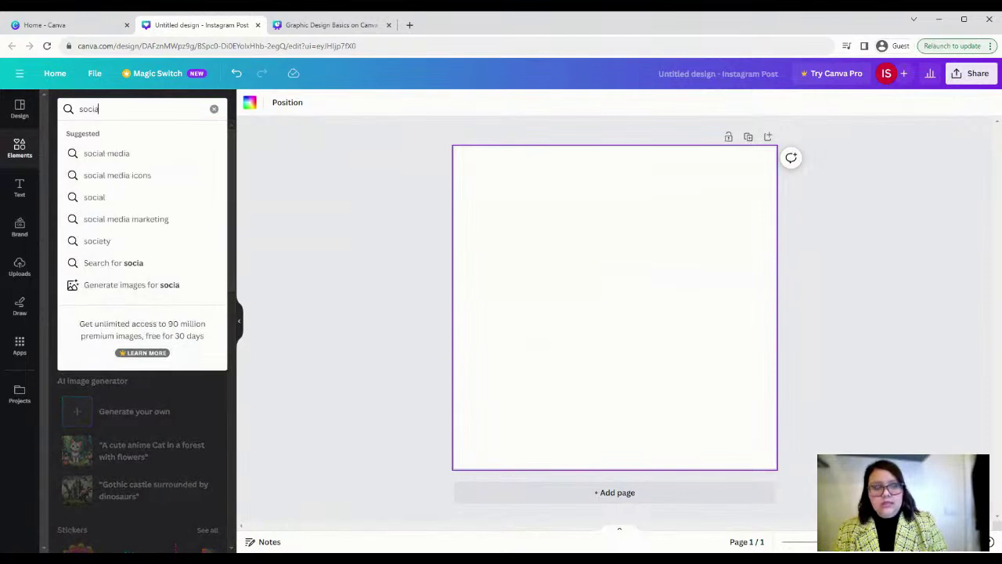
left_click(123, 154)
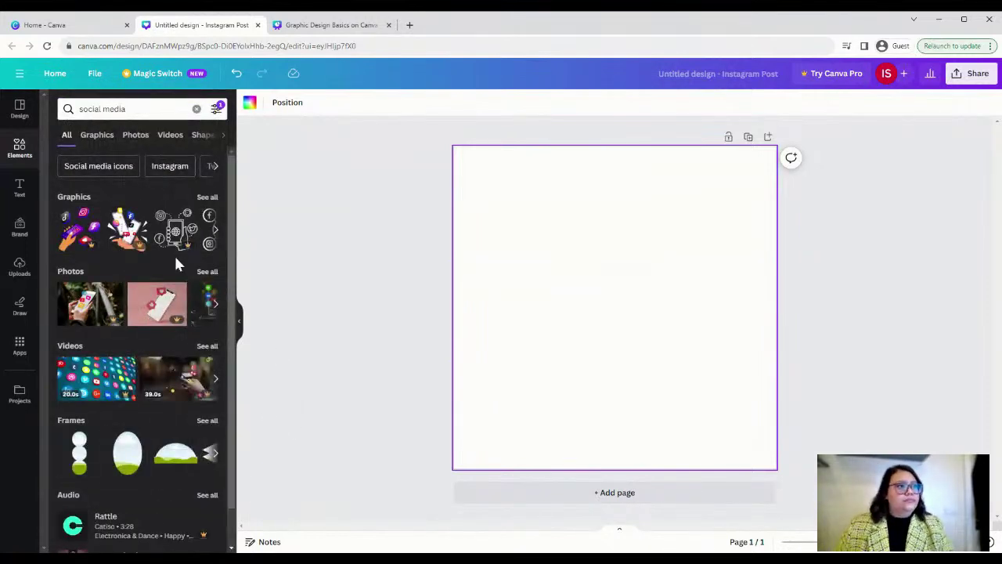
Limit the results to photos and insert the picture of a hand holding a phone that is filming people
left_click(133, 135)
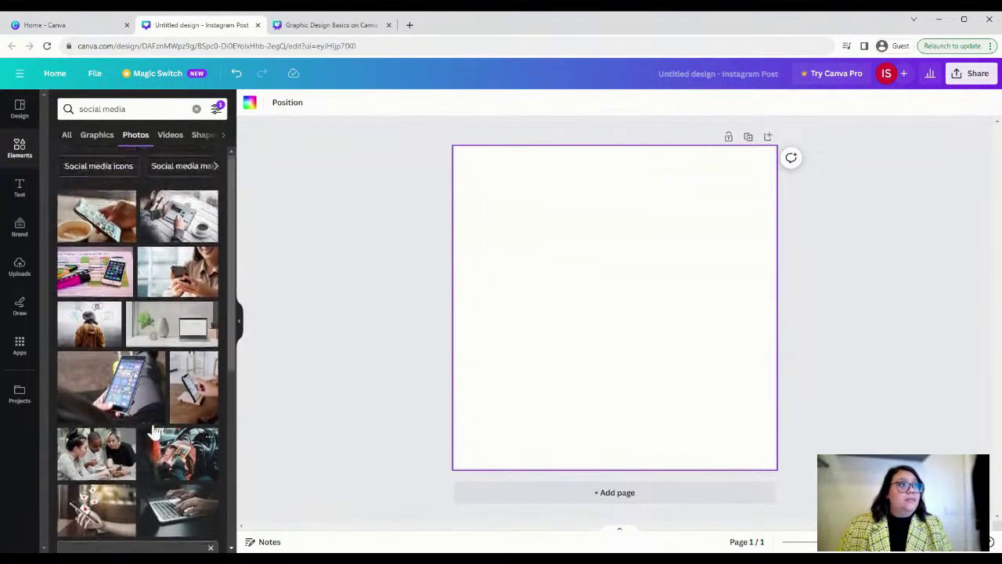
scroll(153, 426, "down", 2)
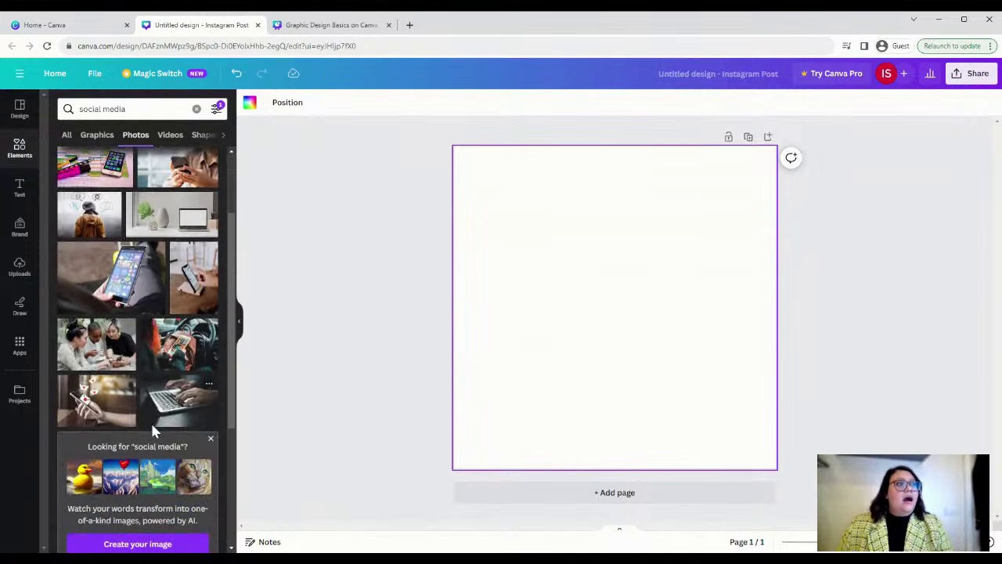
scroll(167, 450, "down", 4)
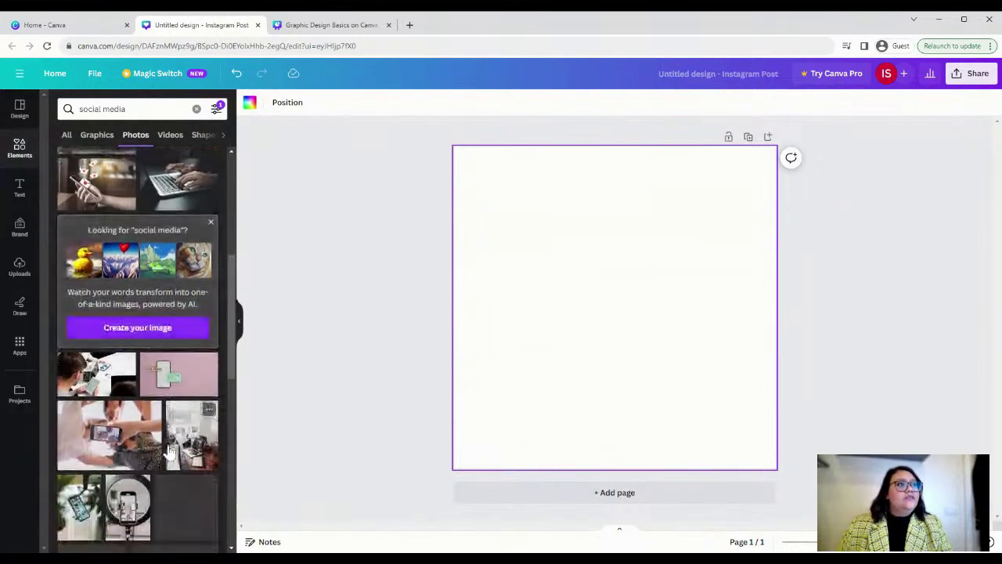
scroll(167, 451, "down", 1)
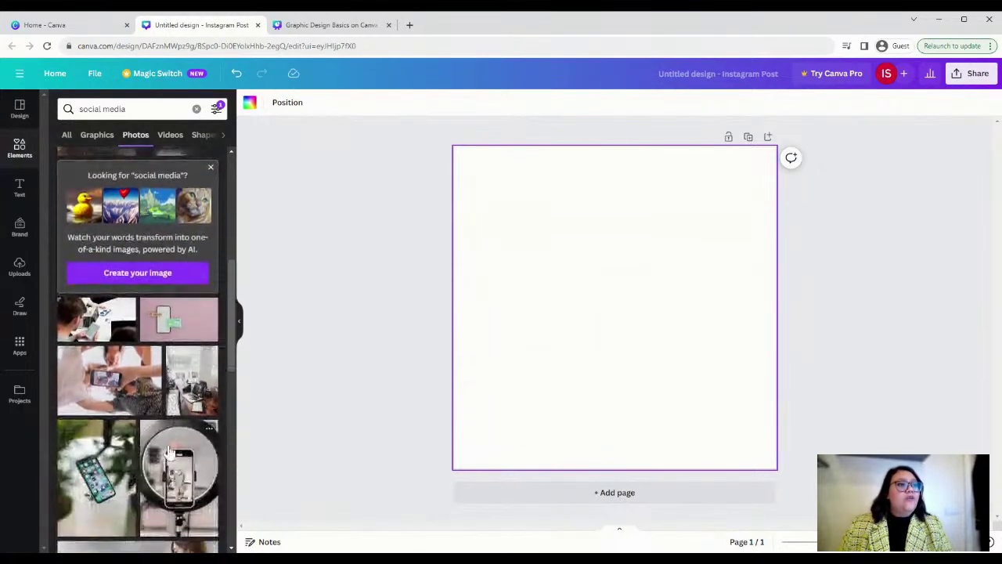
scroll(169, 452, "down", 1)
left_click(106, 332)
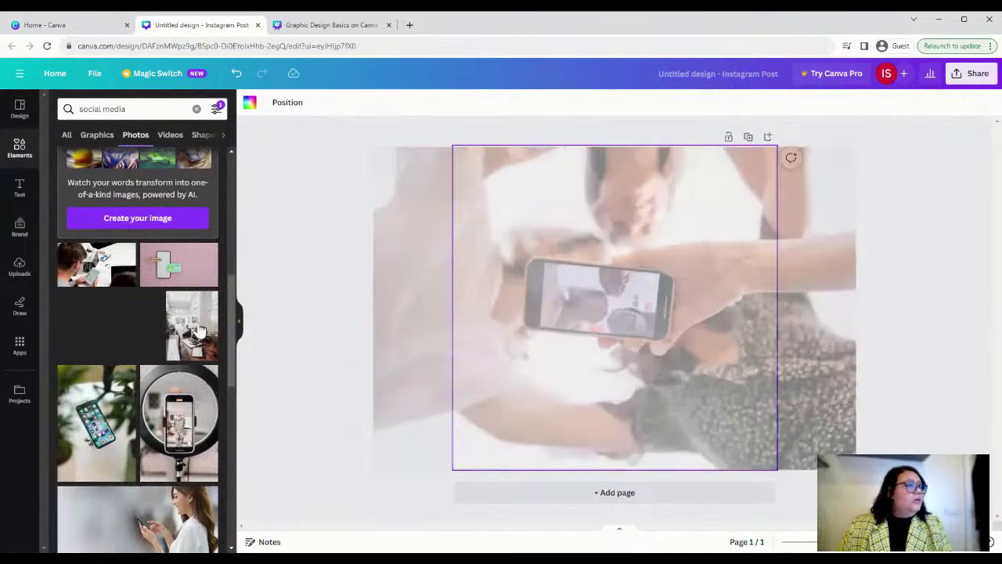
left_click(814, 384)
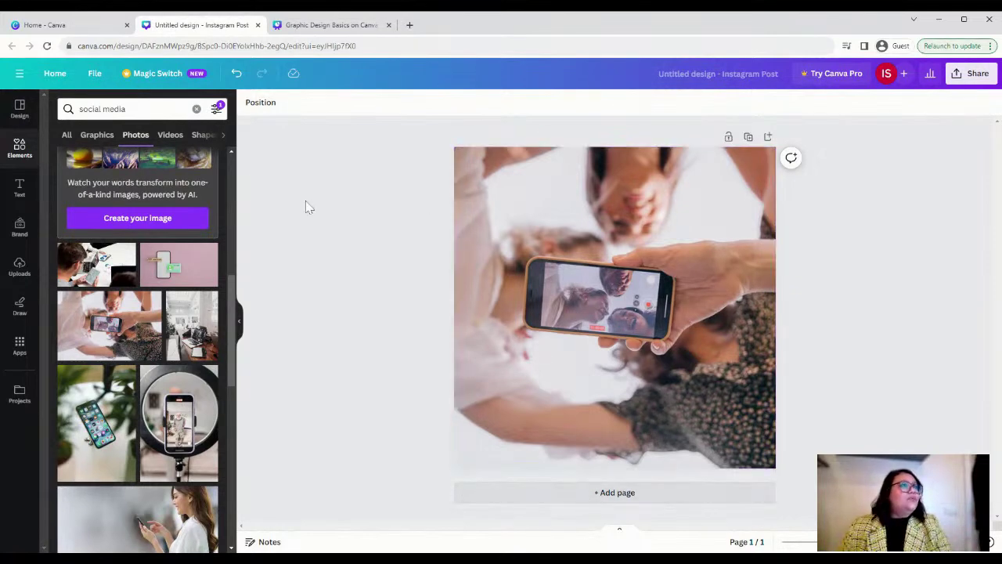
Set the page background behind the photo to solid black, shifting the photo aside to reach it and moving it back over the whole page
right_click(508, 205)
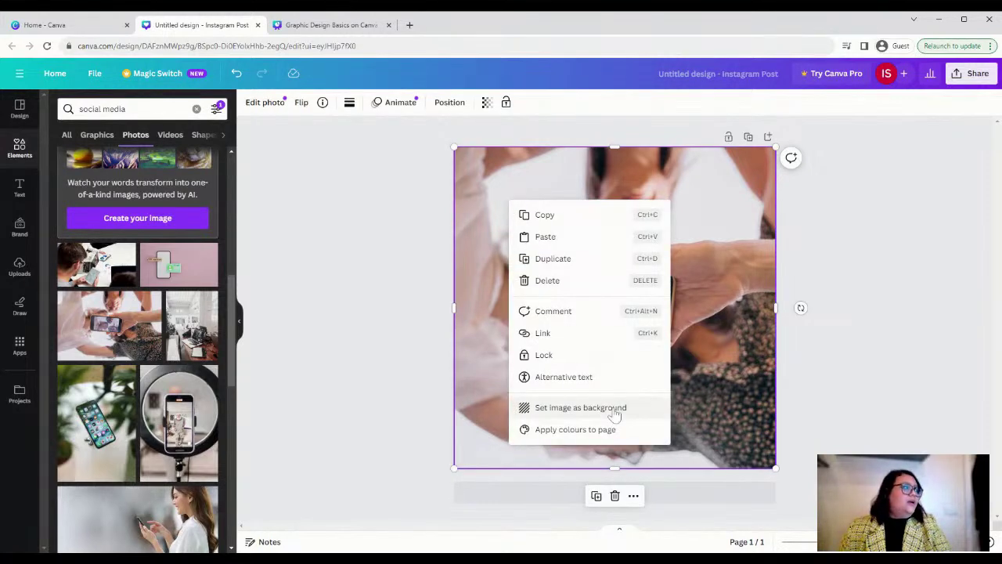
left_click(698, 274)
left_click_drag(698, 274, 754, 315)
left_click(477, 200)
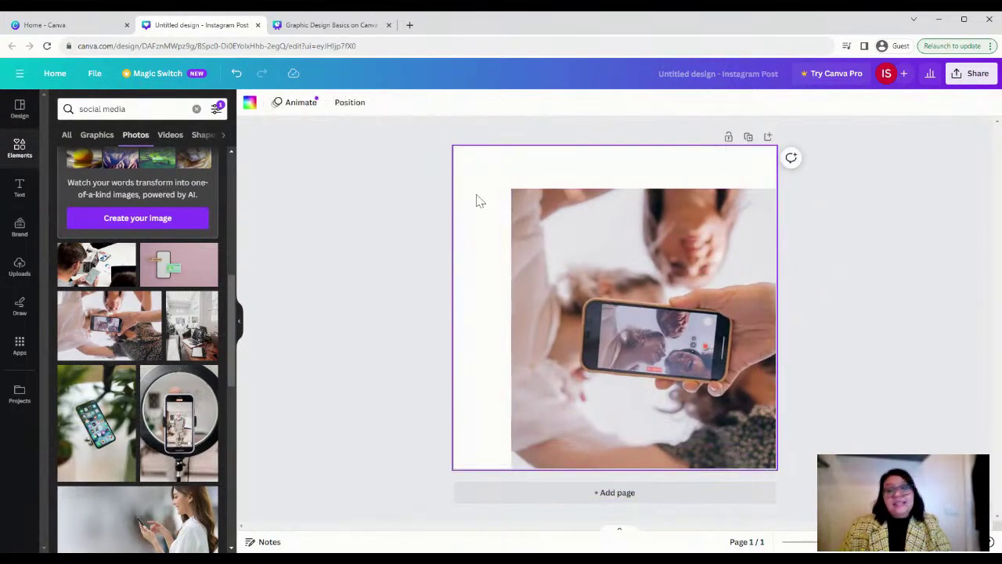
left_click(249, 101)
left_click(57, 368)
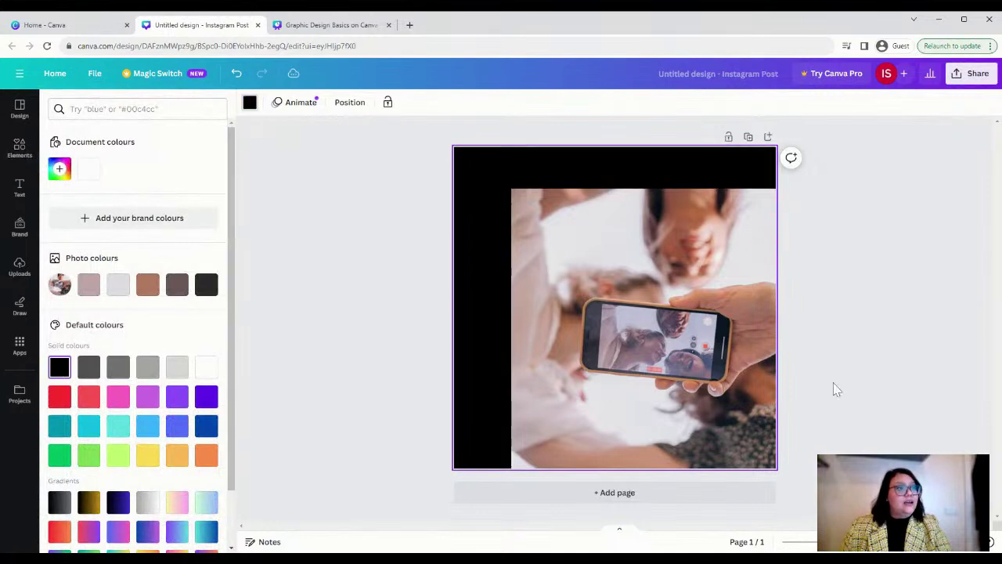
left_click_drag(711, 322, 655, 273)
left_click(823, 336)
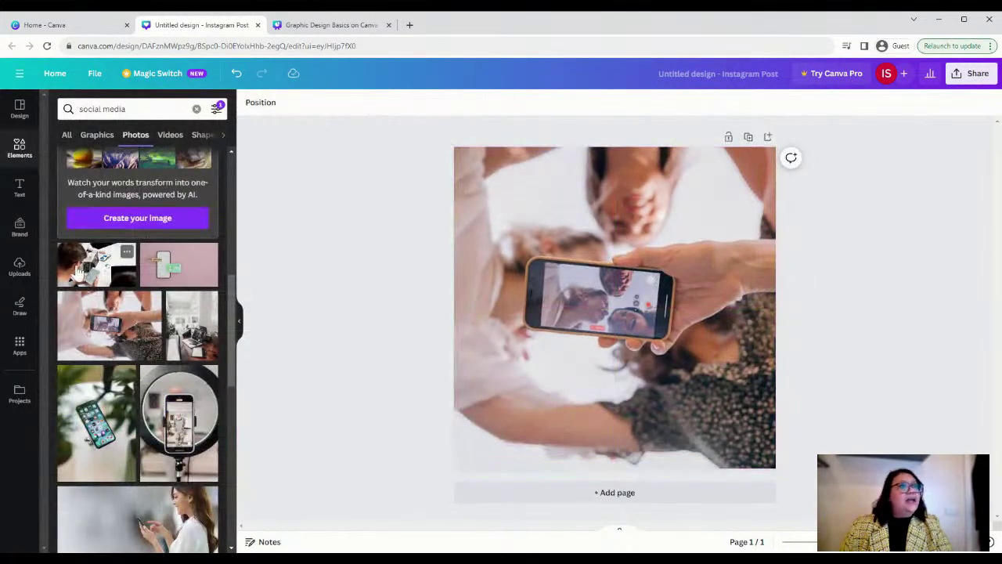
Insert the "Note to self – Today will be a good day" font combination from the text library
left_click(18, 188)
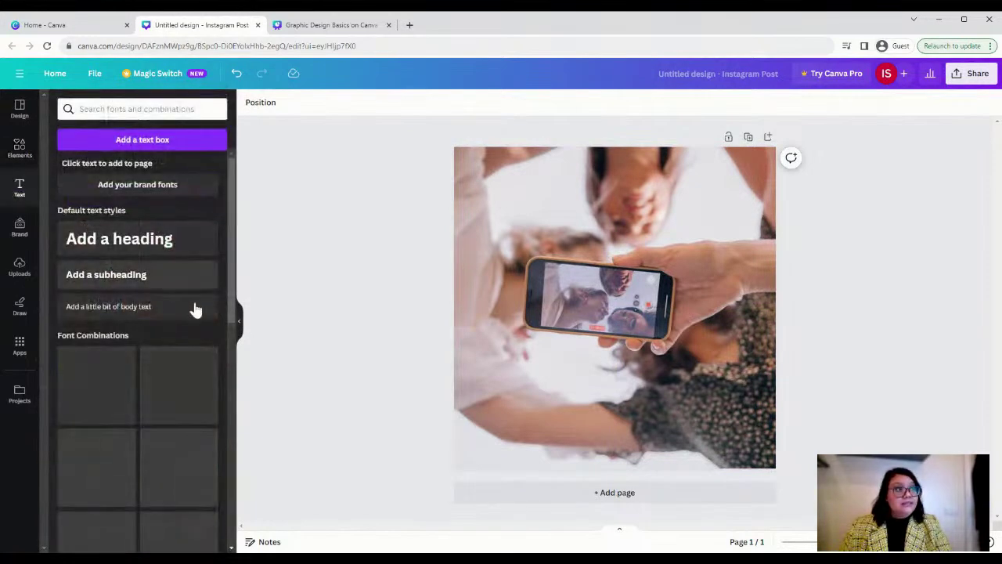
scroll(190, 352, "down", 1)
scroll(189, 356, "down", 5)
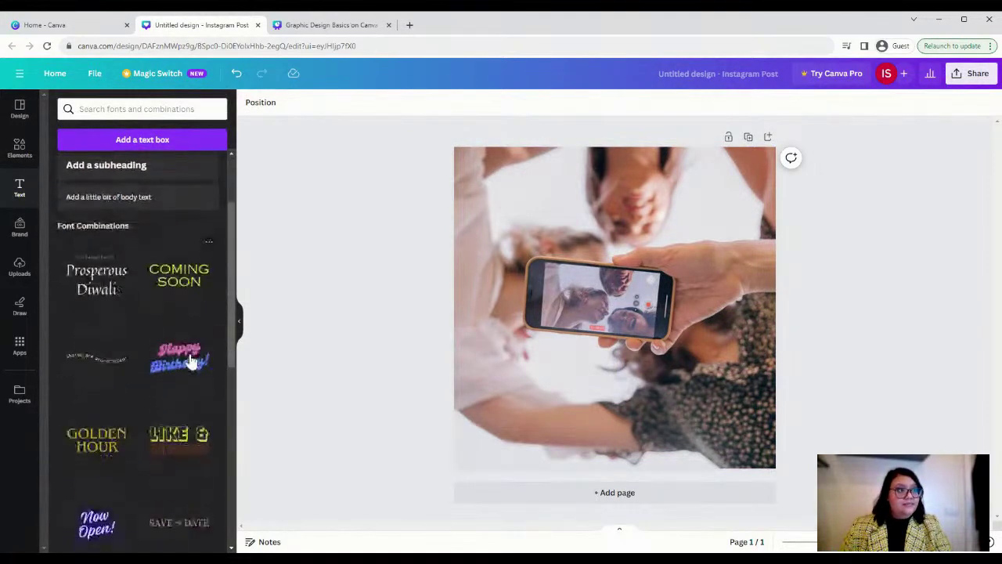
scroll(194, 349, "down", 3)
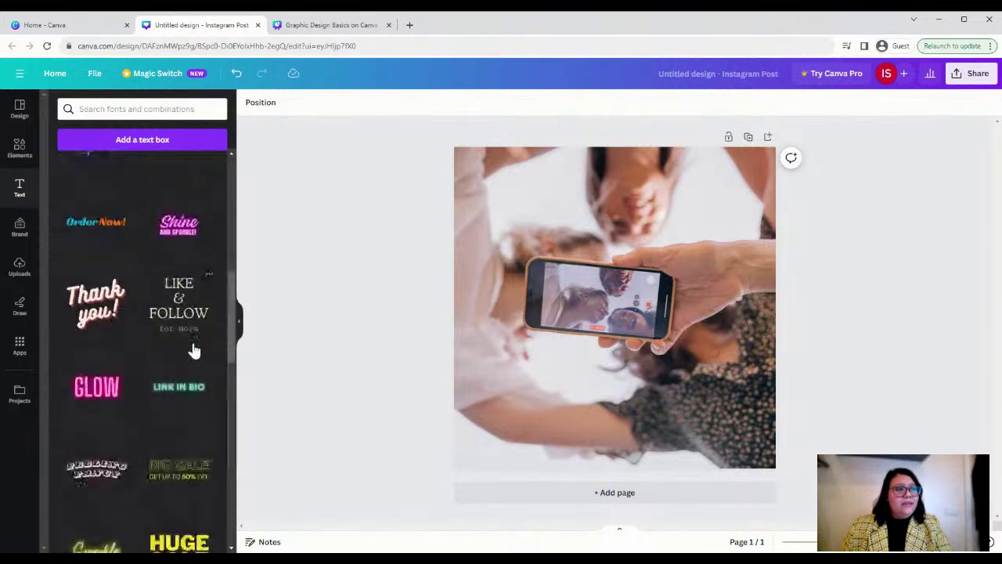
scroll(194, 350, "down", 2)
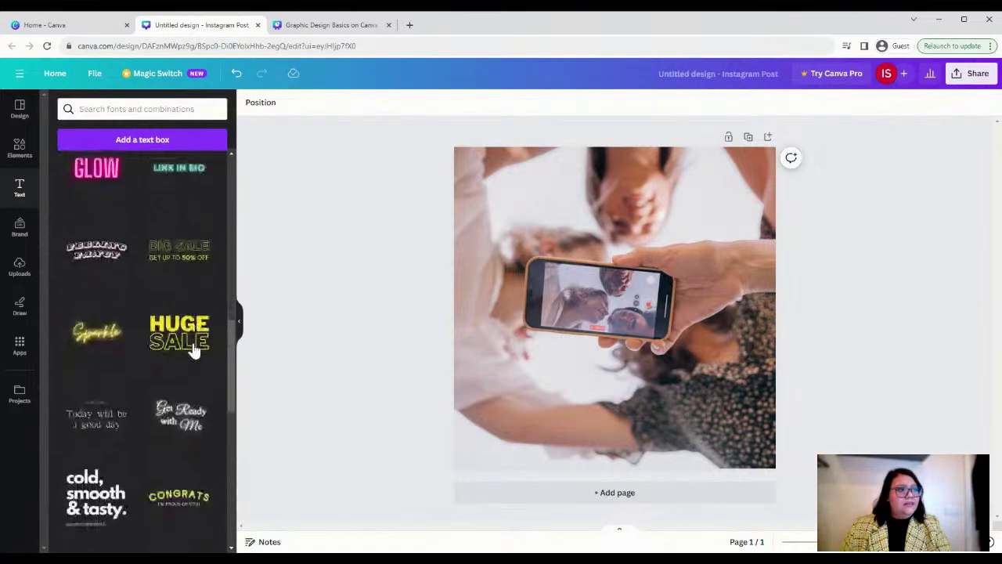
scroll(195, 350, "down", 1)
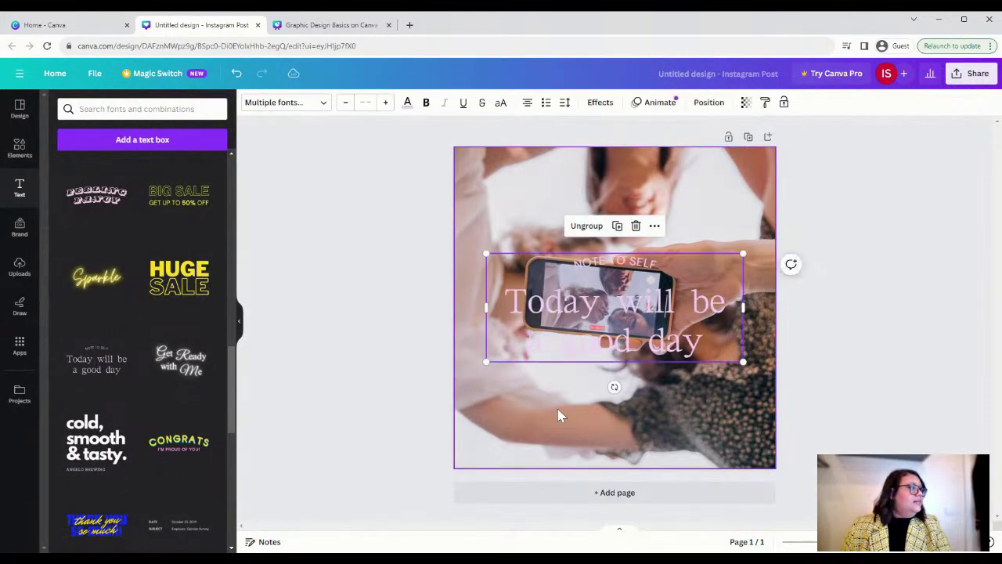
Recolour the "Today will be a good day" text group white, shrink it slightly and place it in the lower part of the page
left_click(407, 102)
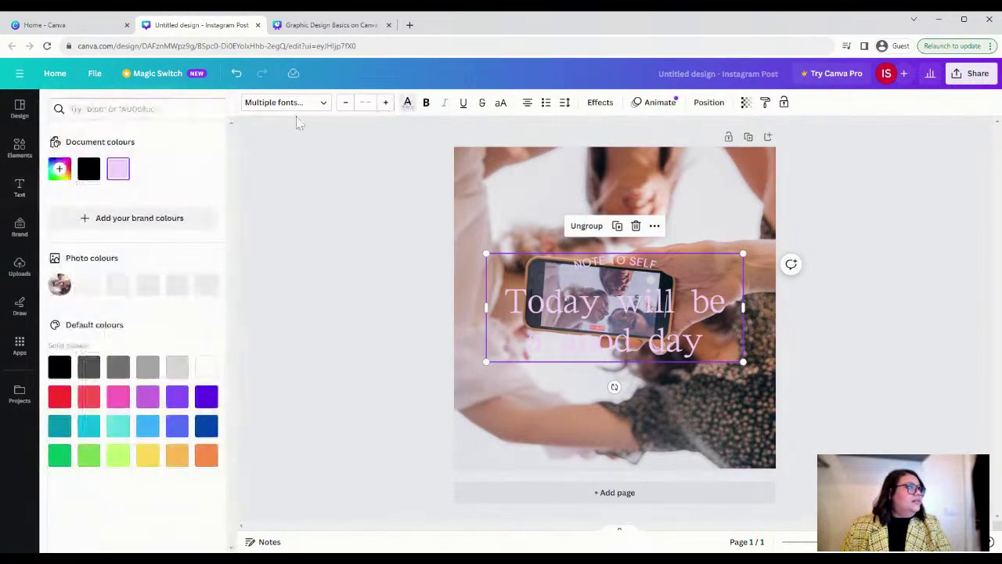
left_click(206, 367)
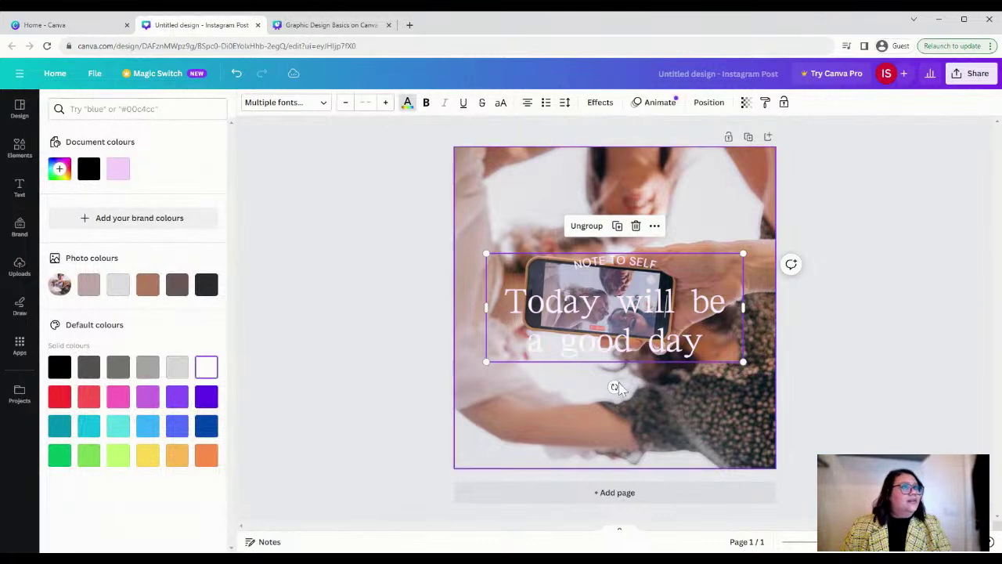
left_click_drag(747, 258, 705, 270)
left_click_drag(628, 352, 662, 443)
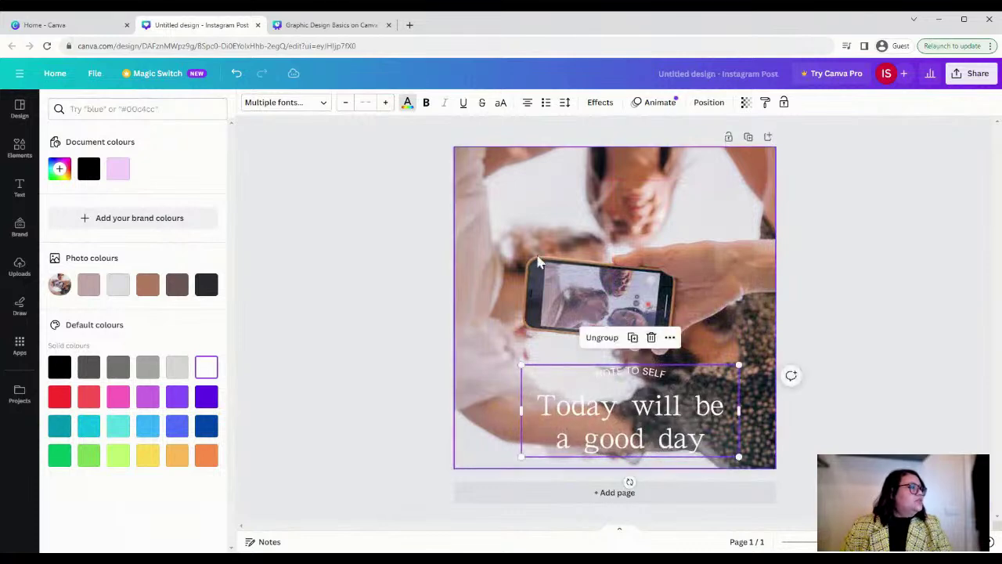
Darken the background photo by setting its transparency to 52
left_click(677, 159)
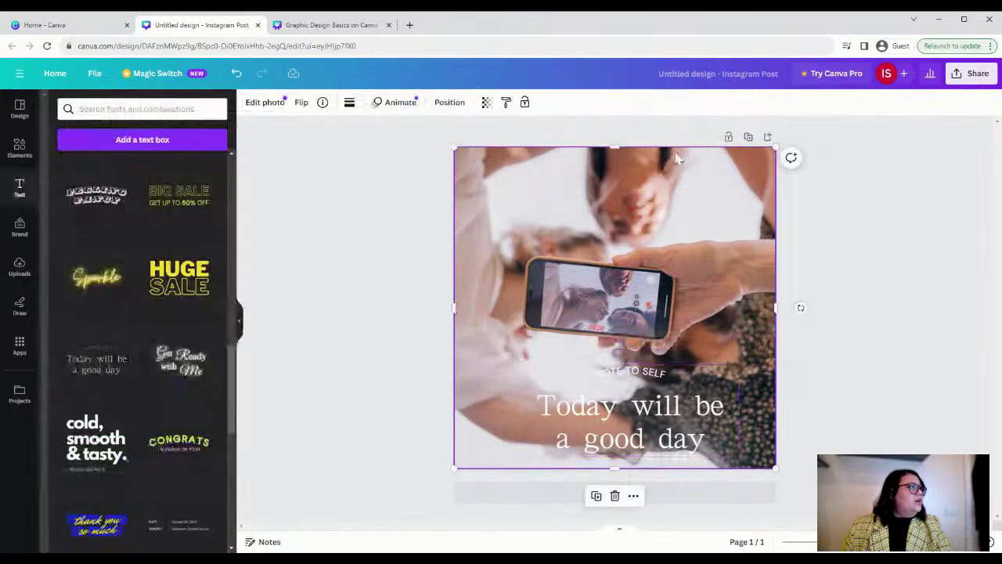
left_click(486, 103)
left_click_drag(485, 146, 436, 154)
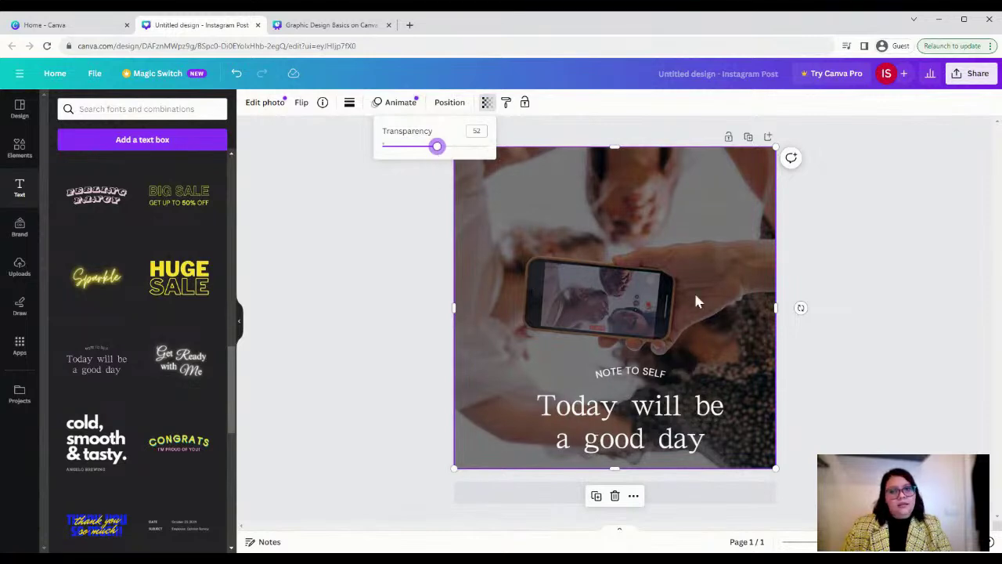
Delete the "Today will be a good day" text group from the page
mouse_move(619, 410)
left_mouse_down()
mouse_move(606, 185)
mouse_move(615, 413)
left_mouse_up()
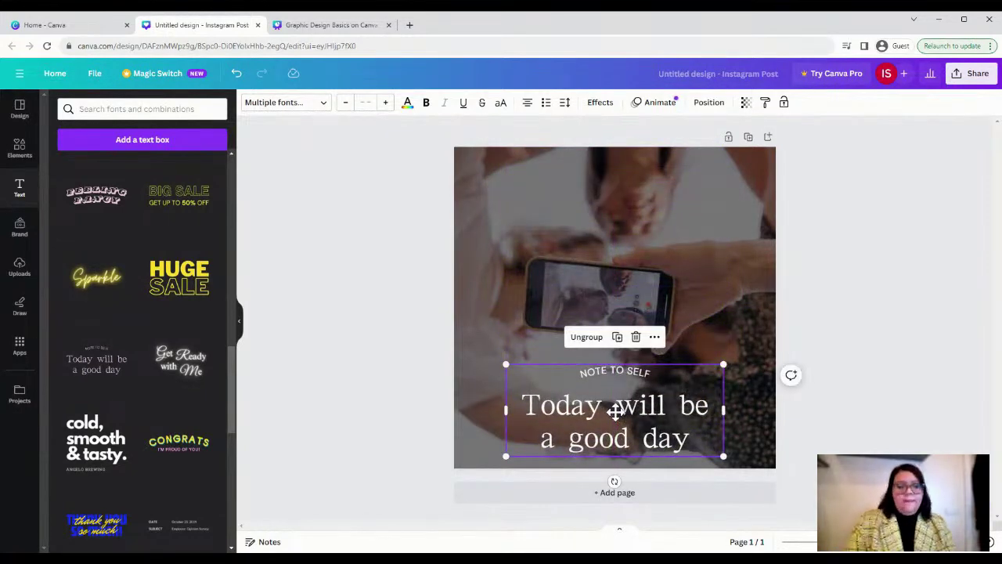
key("Delete")
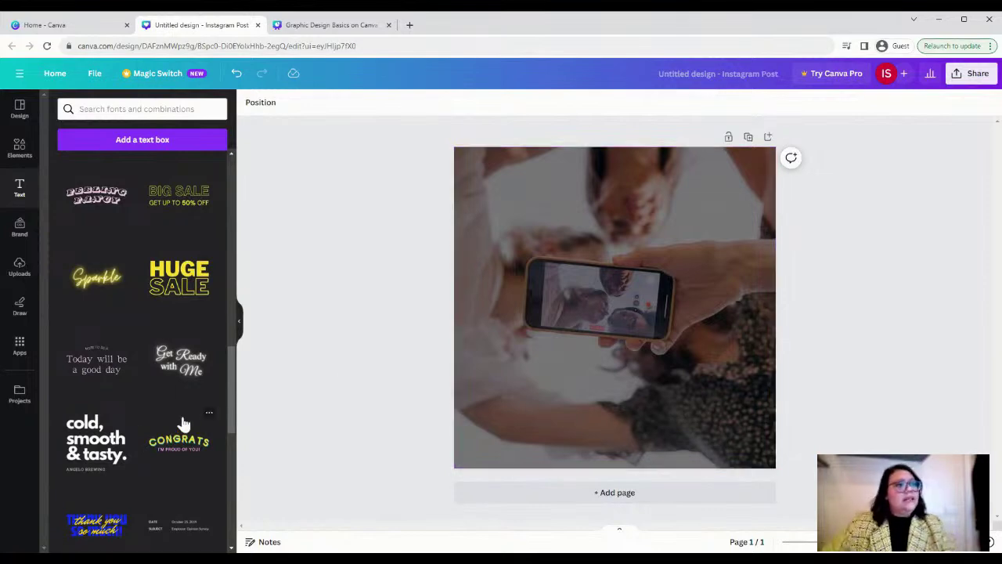
Insert the "cold, smooth & tasty." font combination and fit it, slightly reduced, into the lower-left area of the page
scroll(182, 424, "down", 2)
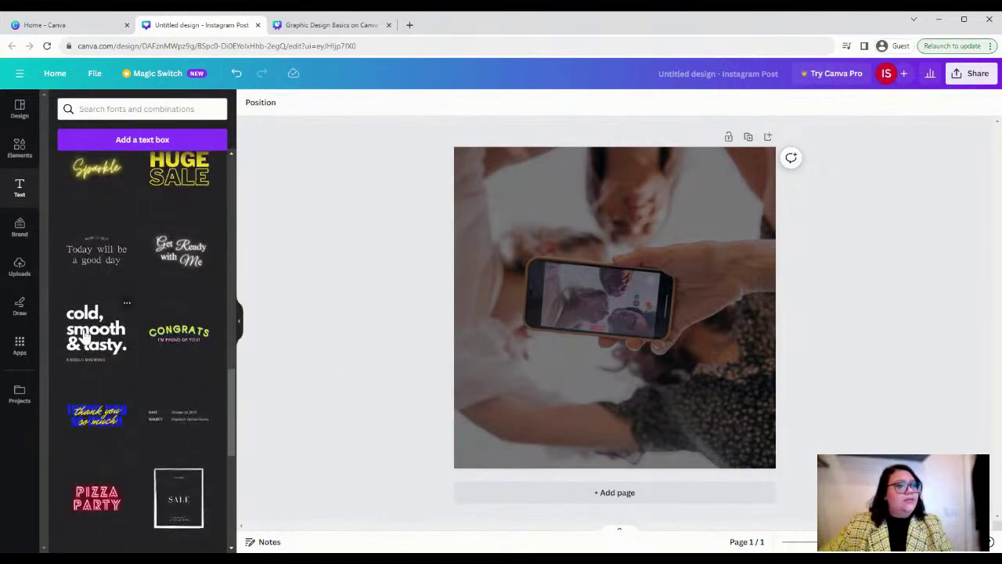
left_click(95, 344)
left_click_drag(656, 283, 580, 371)
left_click_drag(652, 314, 618, 339)
Replace the heading text with "Live", "Laugh" and "Love" on three lines and delete the small "ANGELO BREWING" line beneath it
left_click(524, 417)
left_click(501, 423)
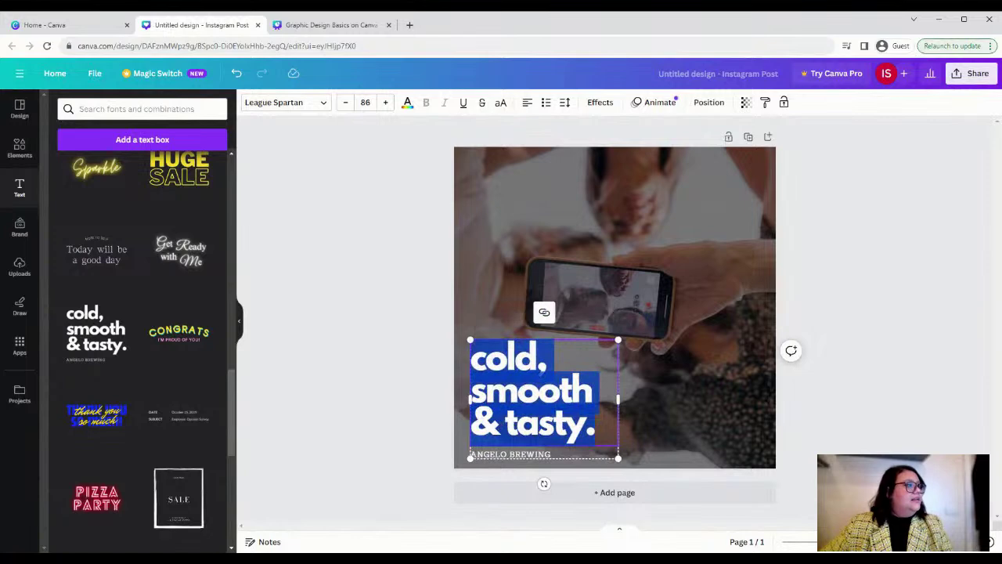
type("Li")
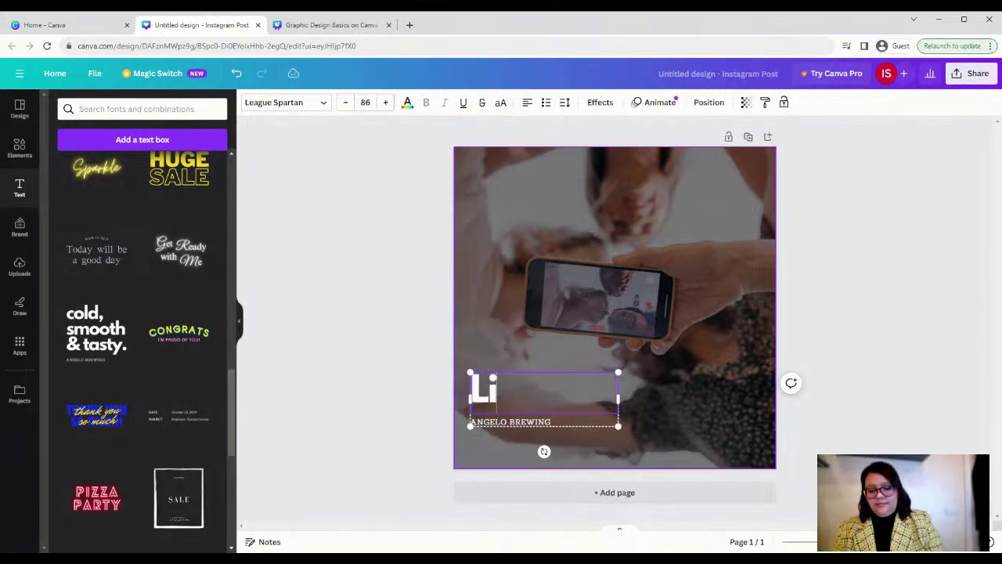
type("ve")
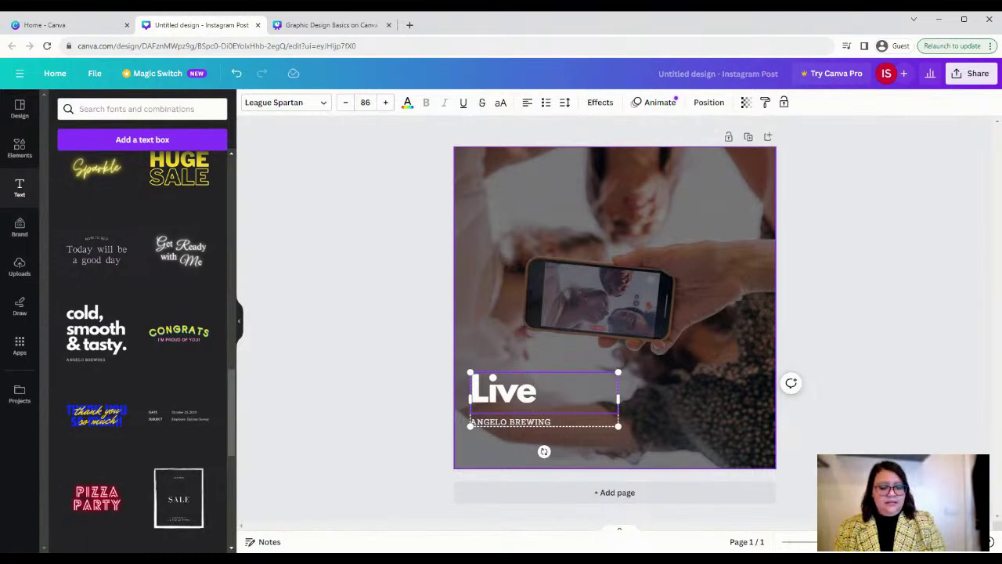
key("Return")
type("L")
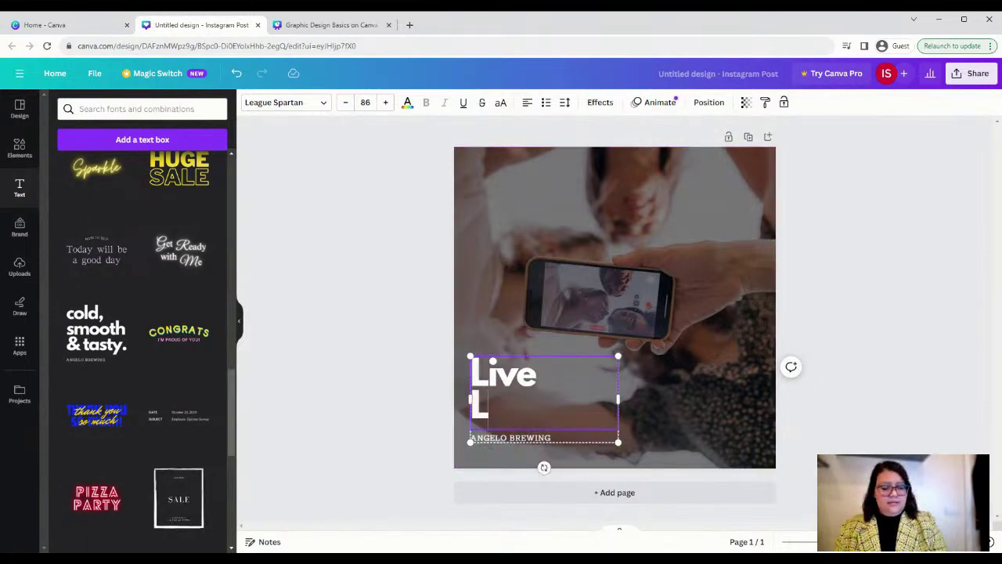
type("aug")
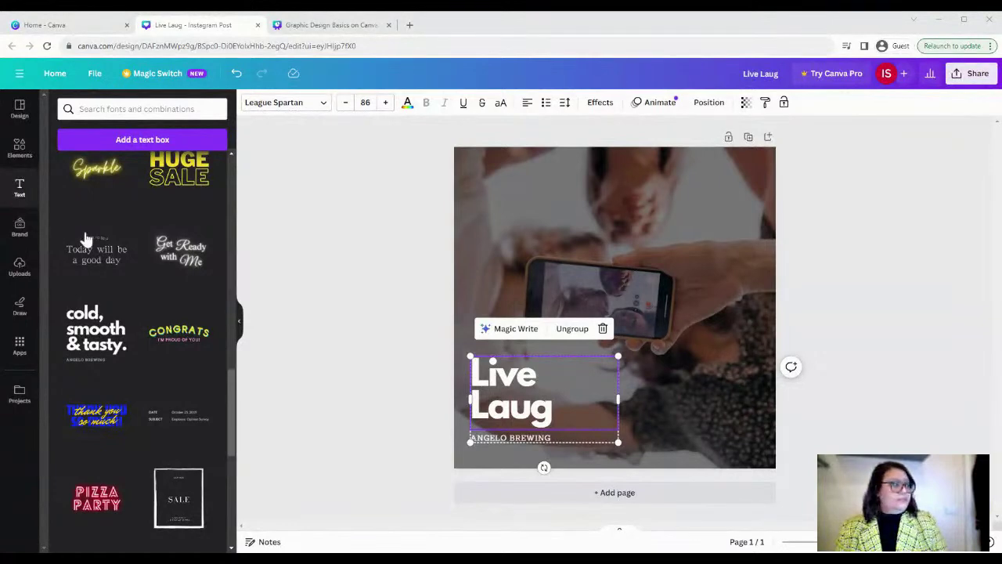
left_click(577, 409)
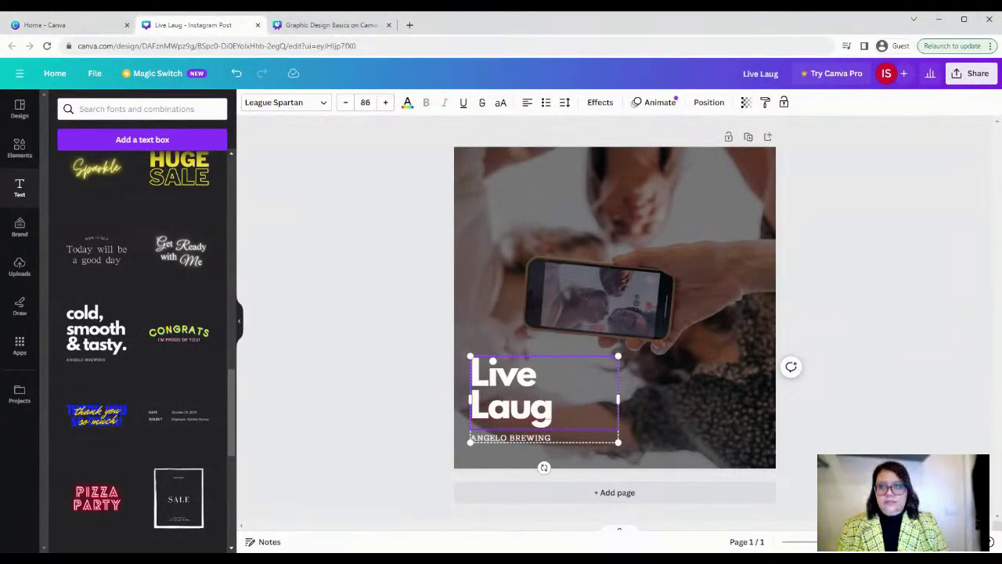
type("h")
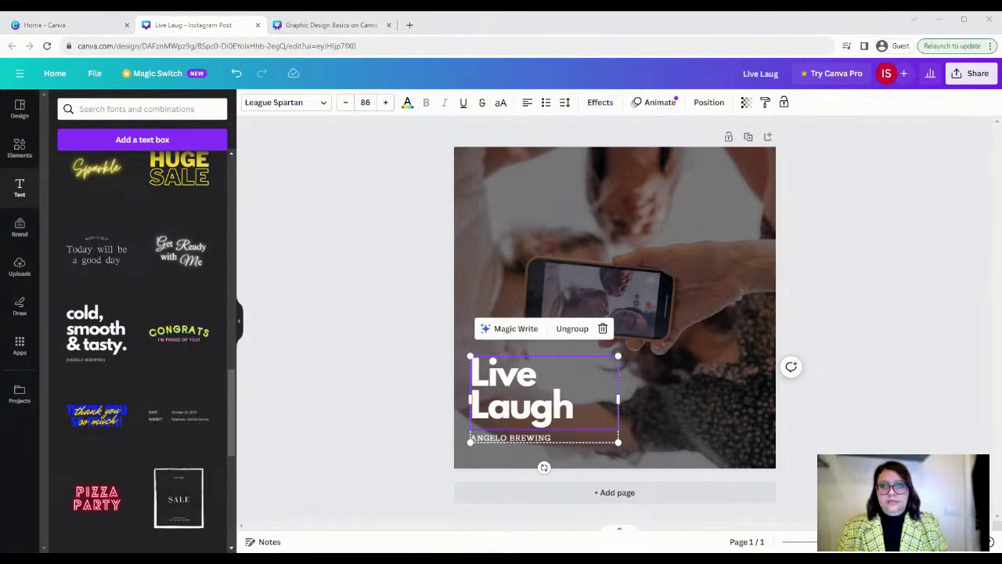
left_click(597, 413)
key("Return")
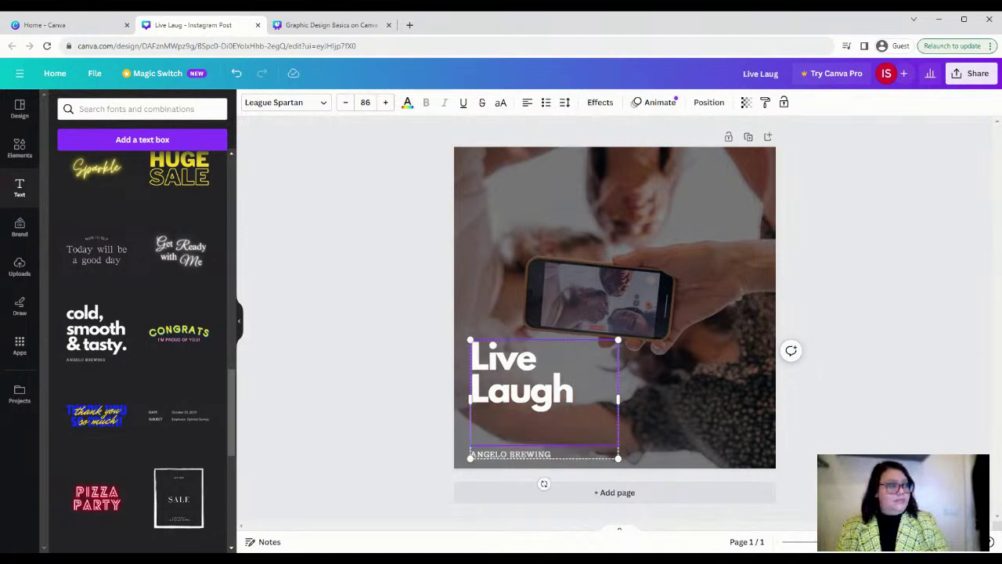
type("Love")
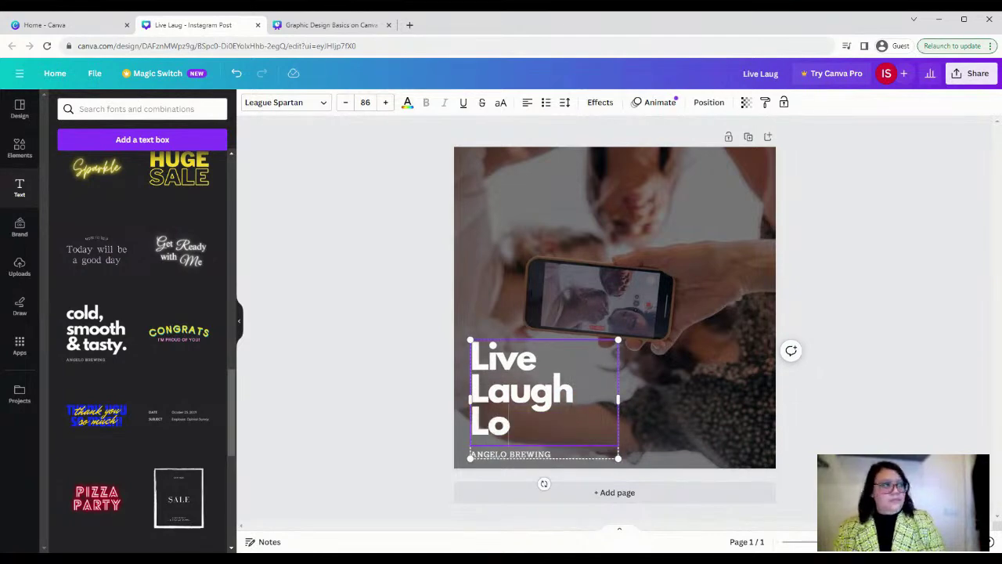
left_click(540, 461)
key("Delete")
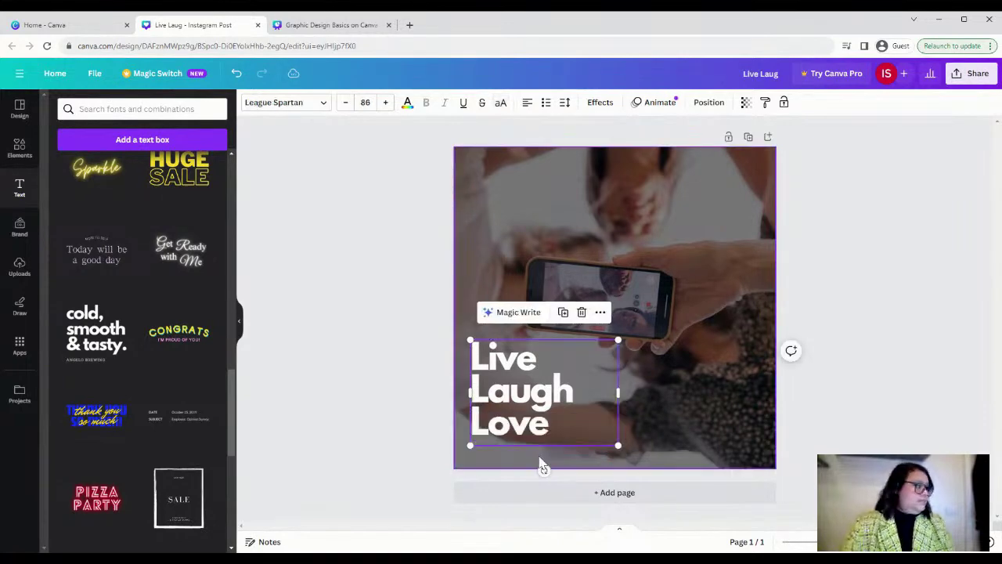
Move the "Live Laugh Love" heading closer to the page's lower-left corner and enlarge it to font size 105
left_click(712, 415)
left_click_drag(522, 416, 510, 419)
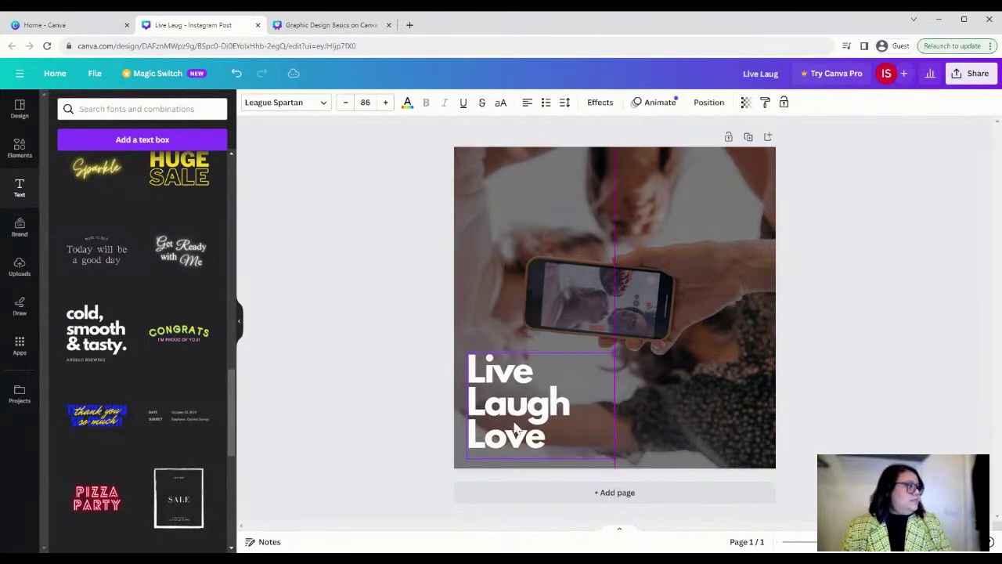
left_click_drag(616, 351, 650, 331)
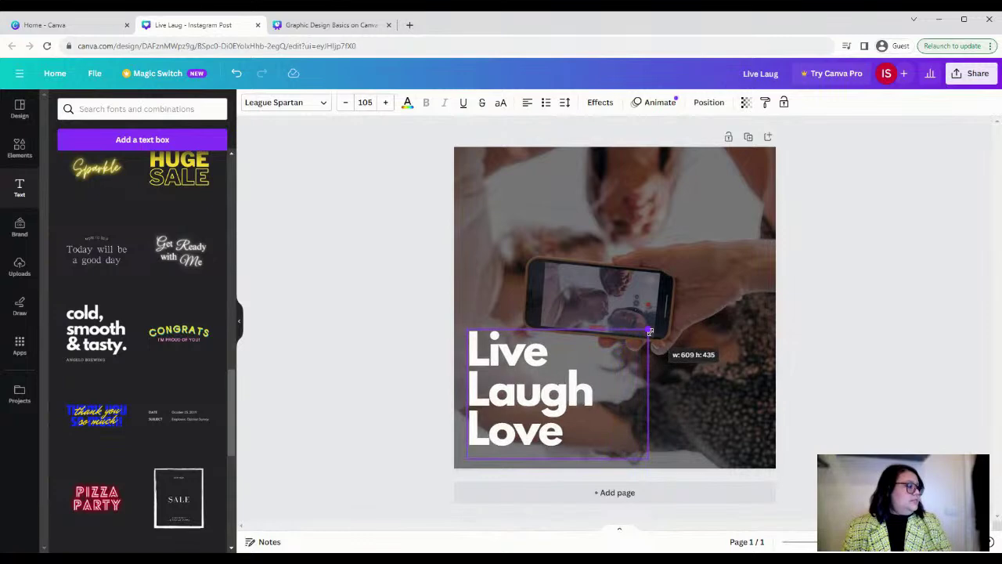
left_click(749, 399)
left_click(590, 431)
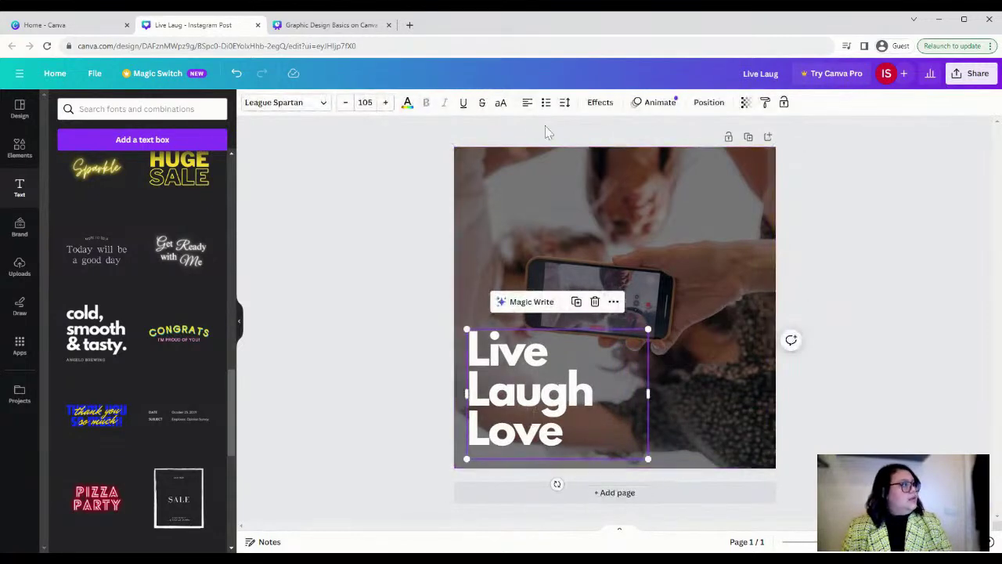
Try a transparency of 66 on the "Live Laugh Love" heading and return it to 100
left_click(570, 189)
left_click(486, 102)
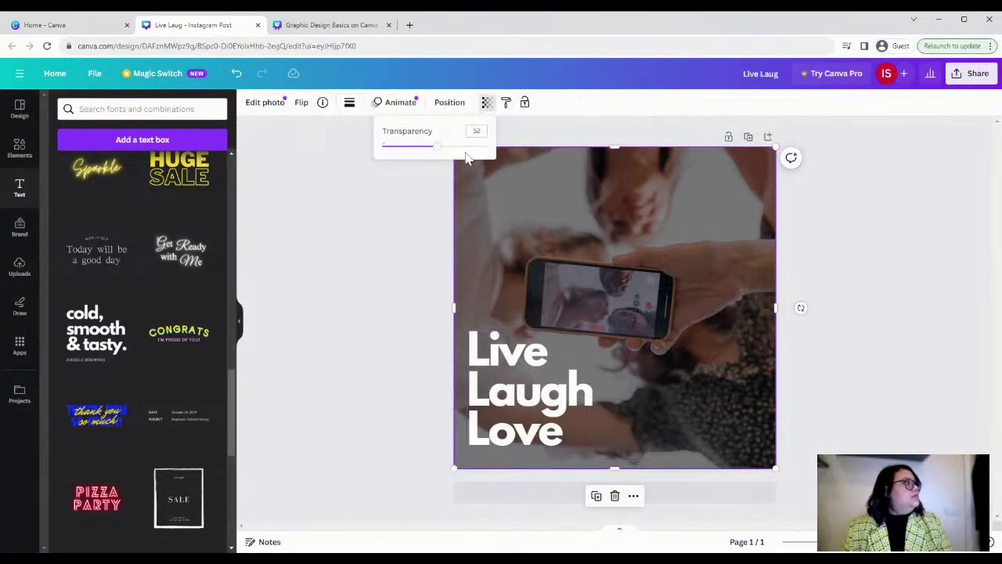
left_click(551, 442)
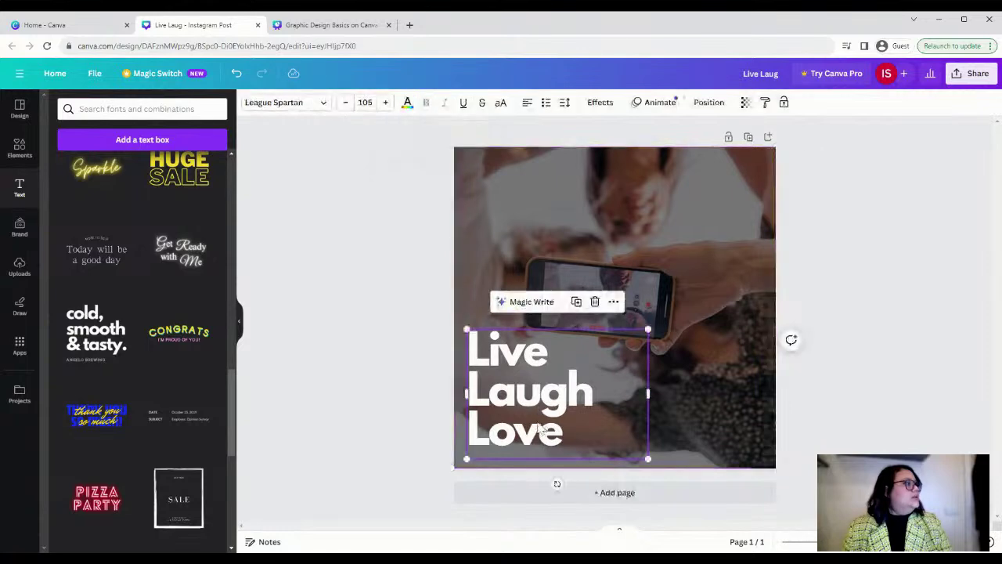
left_click(744, 102)
left_click_drag(744, 147, 712, 152)
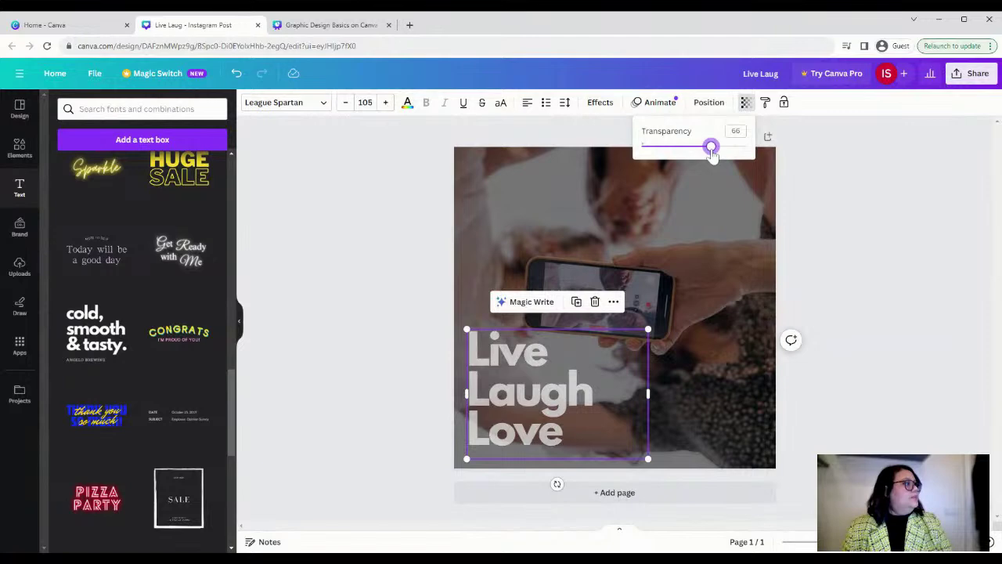
left_click(828, 414)
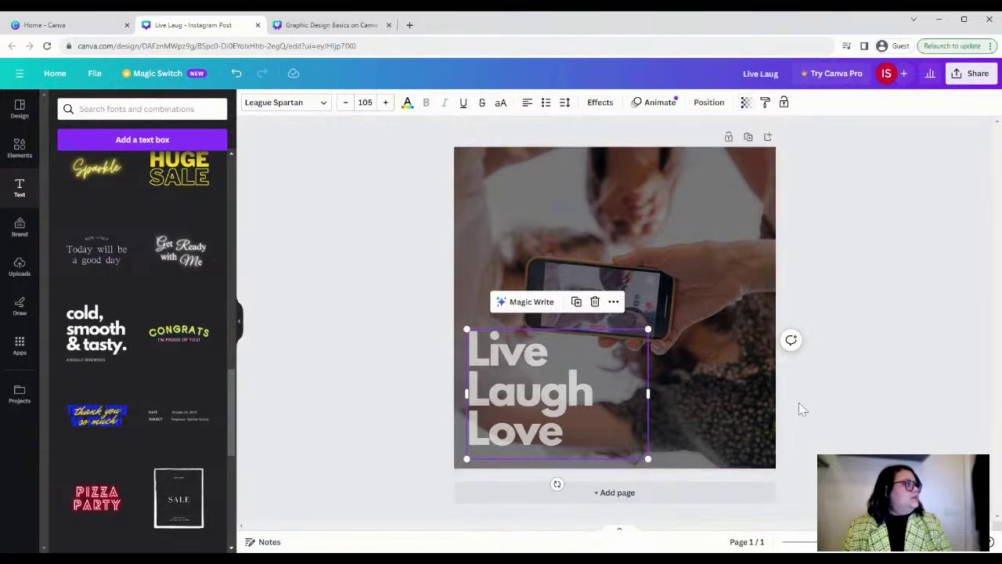
left_click(745, 102)
left_click_drag(716, 151, 747, 156)
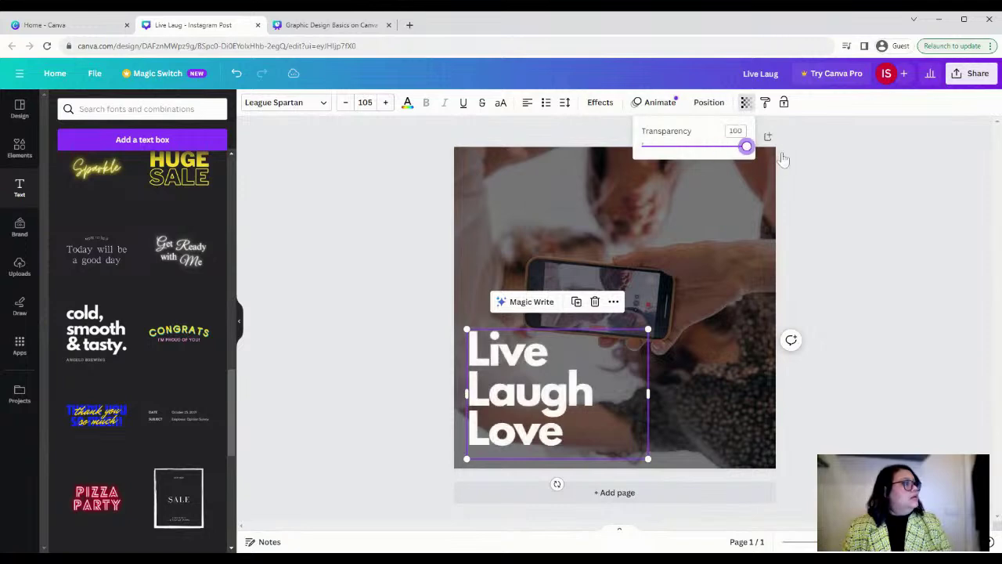
Search the elements library for "frame" and list all matching graphics
left_click(93, 127)
left_click(19, 147)
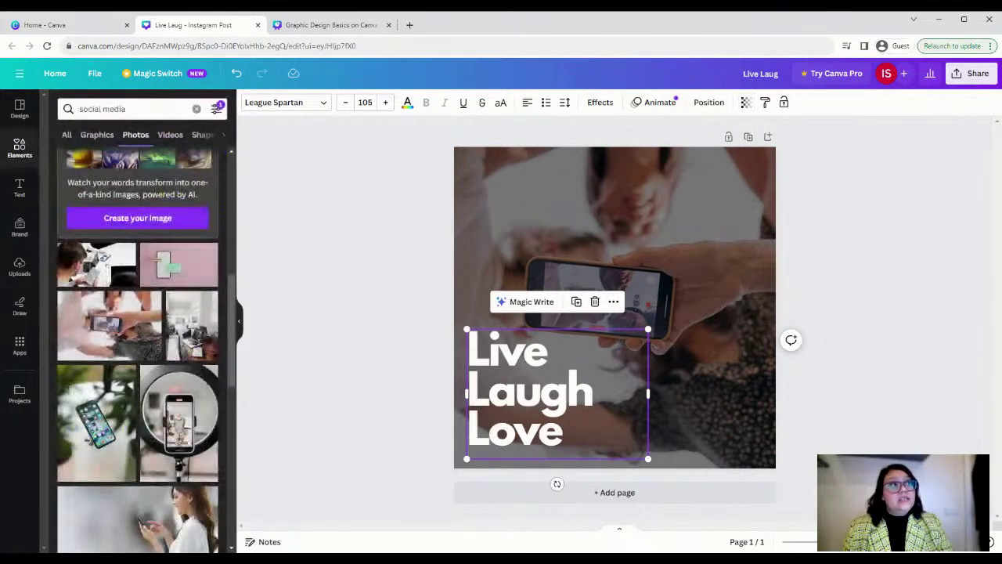
left_click(202, 109)
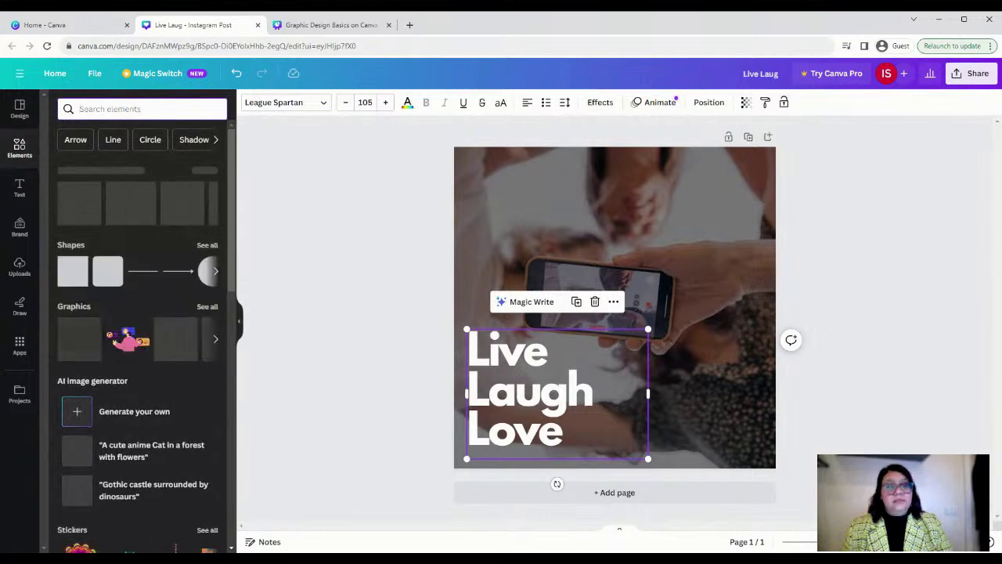
type("ed")
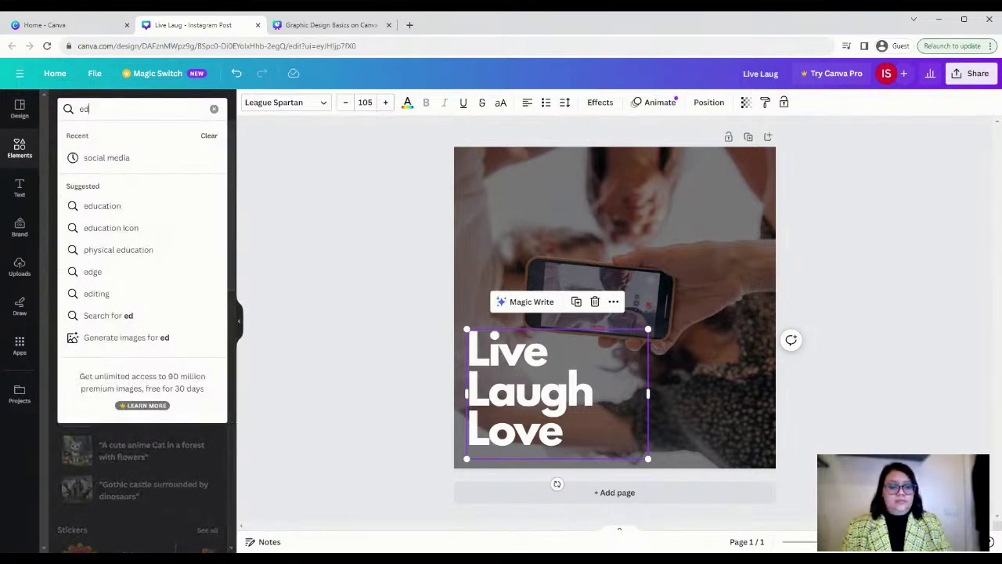
key("BackSpace")
key("BackSpace")
type("frame")
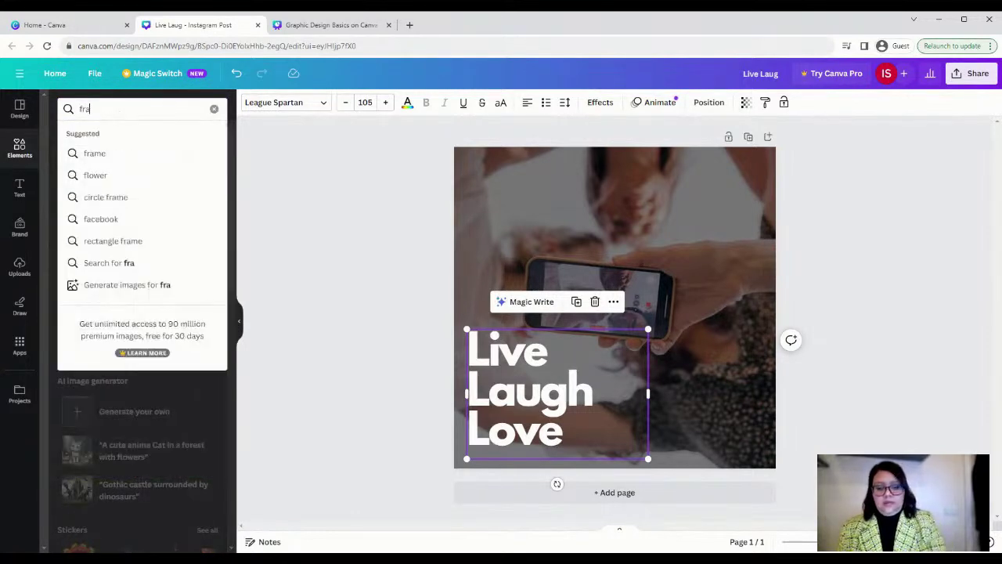
key("Return")
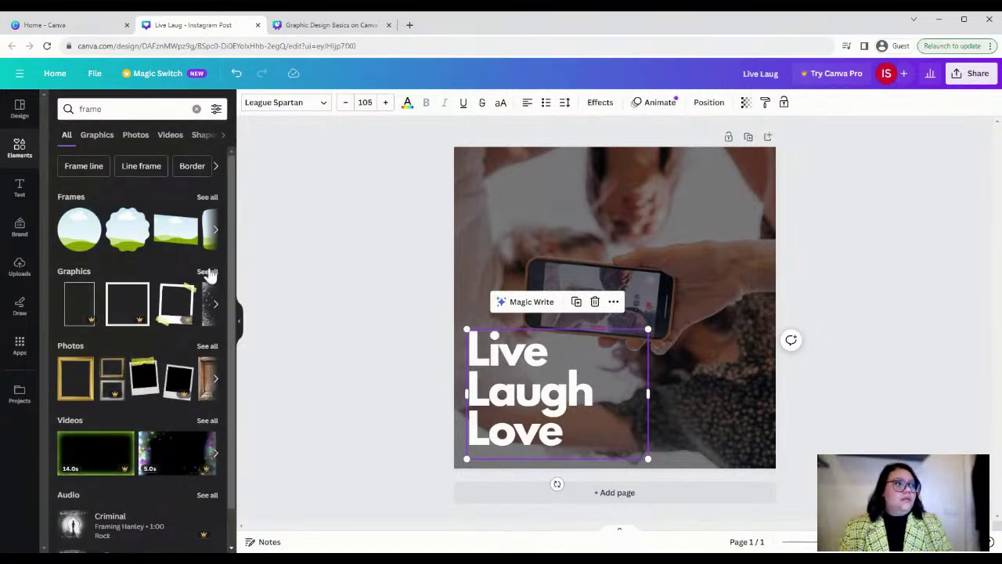
left_click(206, 271)
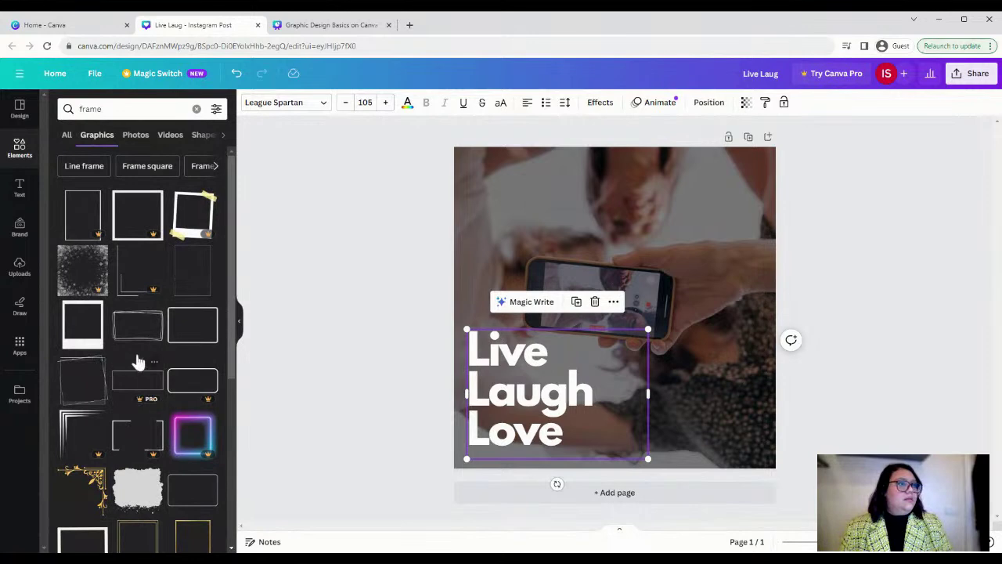
Add the double-line corner frame graphic to the upper part of the page
scroll(153, 363, "down", 1)
scroll(153, 363, "down", 8)
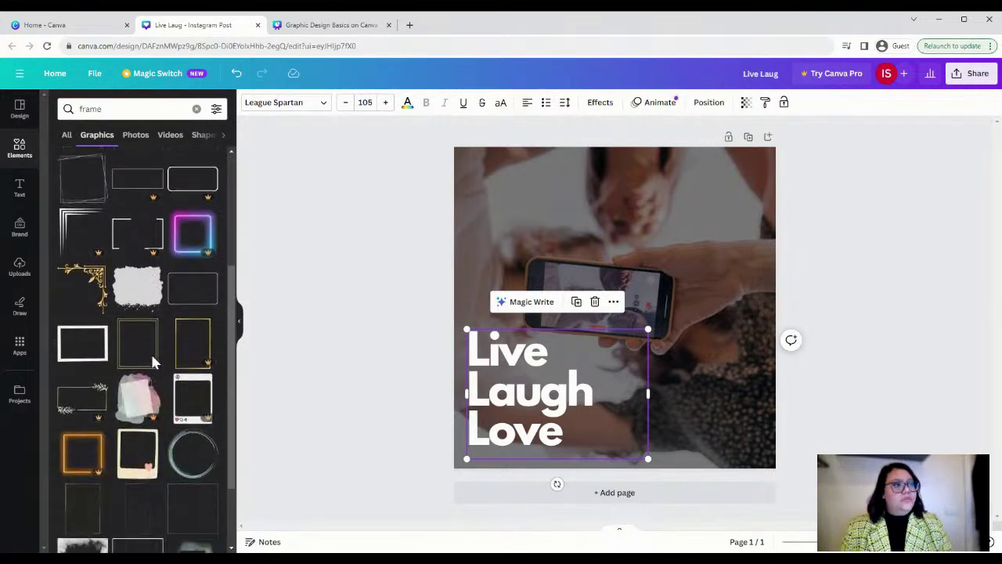
scroll(154, 363, "up", 5)
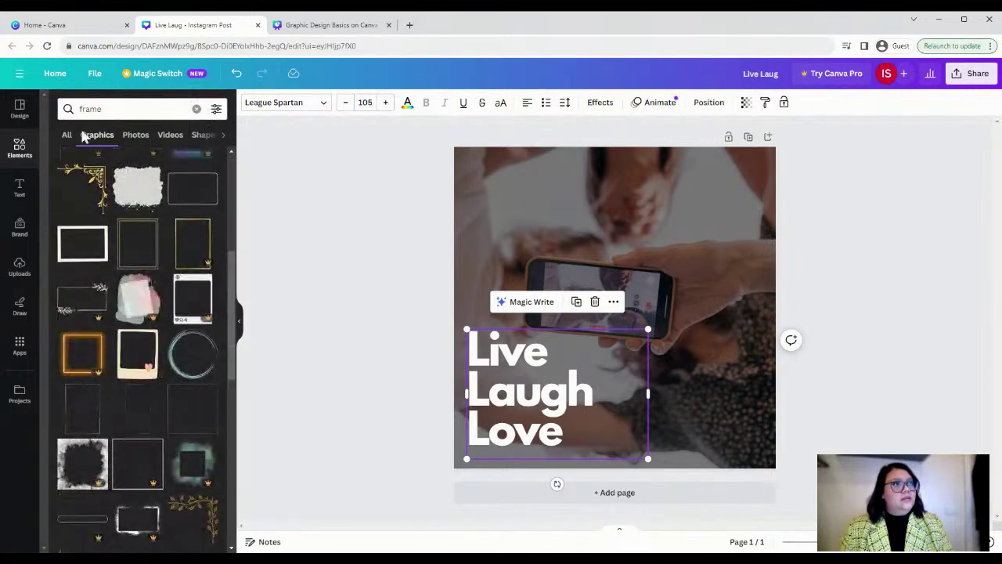
scroll(123, 249, "up", 2)
scroll(122, 249, "up", 1)
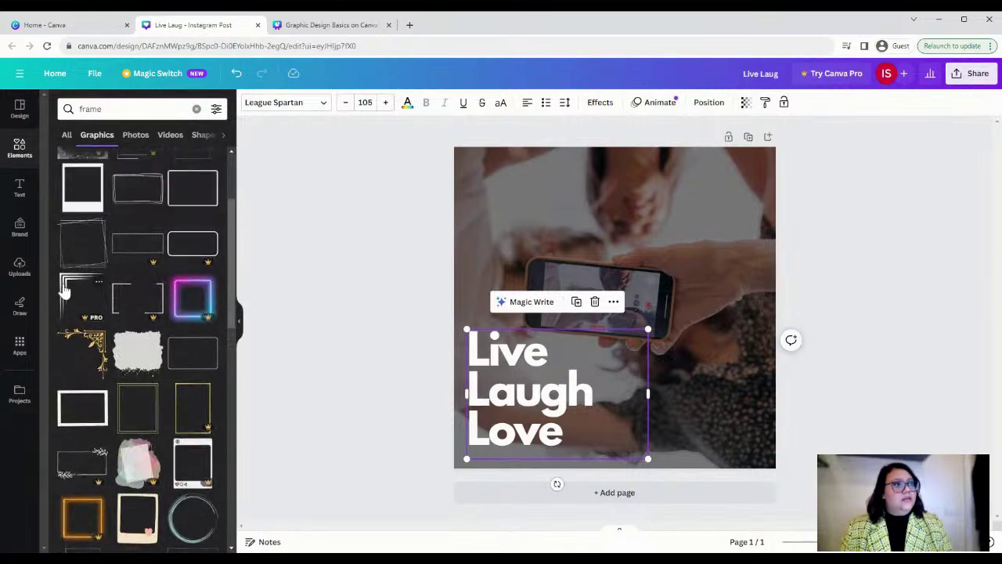
scroll(78, 292, "up", 2)
scroll(89, 306, "up", 2)
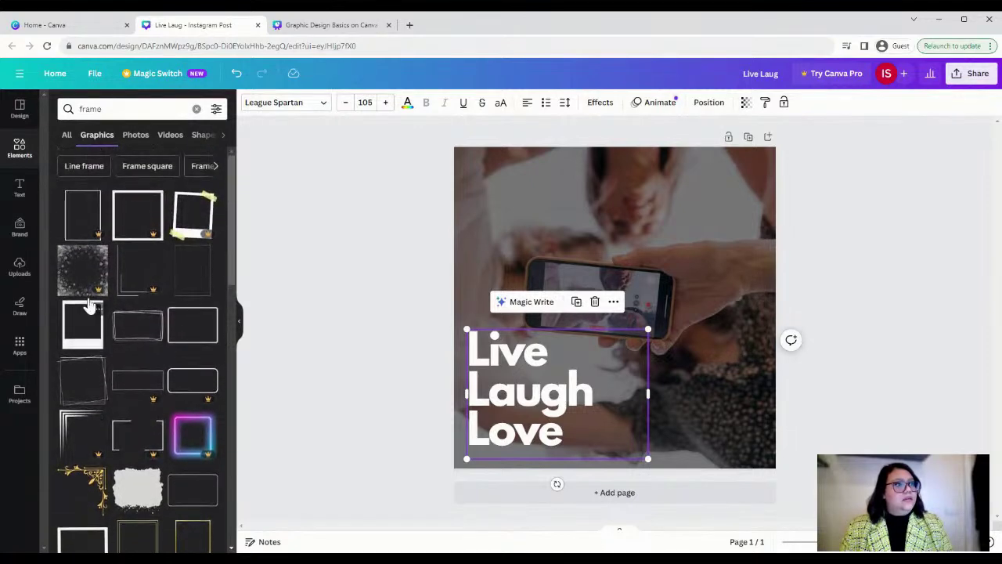
left_click_drag(131, 292, 601, 247)
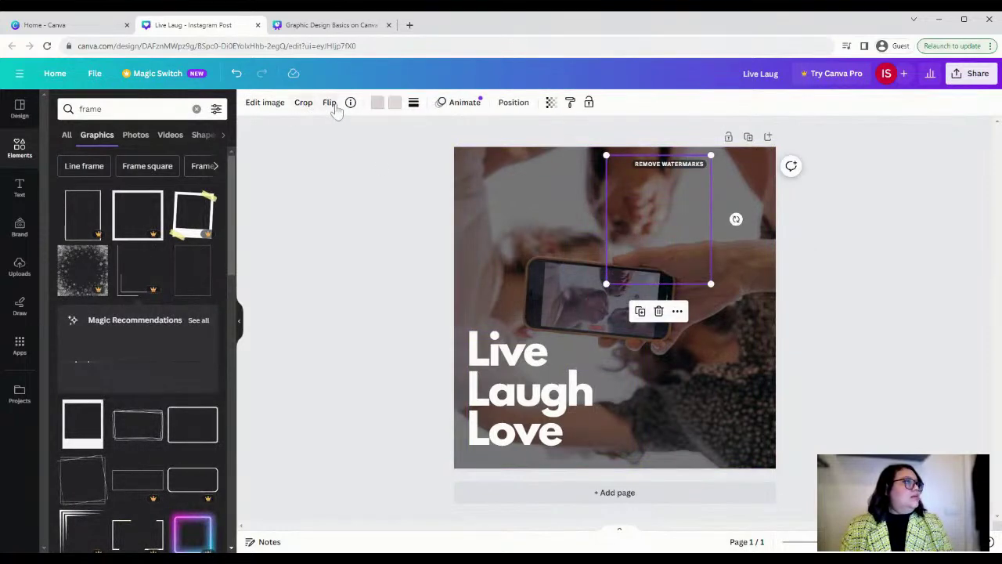
Flip the corner frame vertically and horizontally, and position it in the page's upper-right corner
left_click(331, 104)
left_click(336, 153)
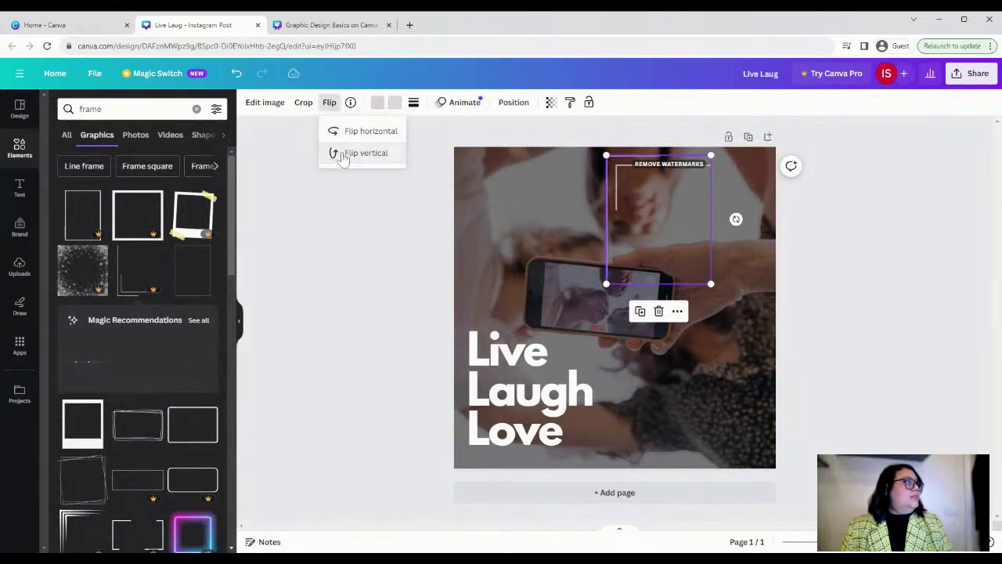
left_click(335, 131)
left_click_drag(676, 217, 725, 215)
left_click(844, 308)
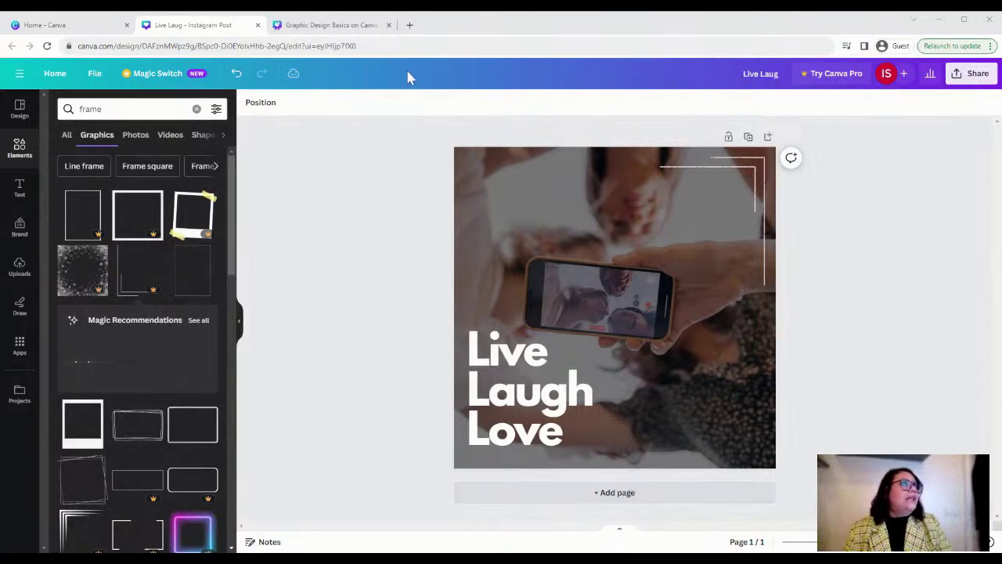
Close the Instagram post design and create a blank Presentation (16:9) design
left_click(258, 25)
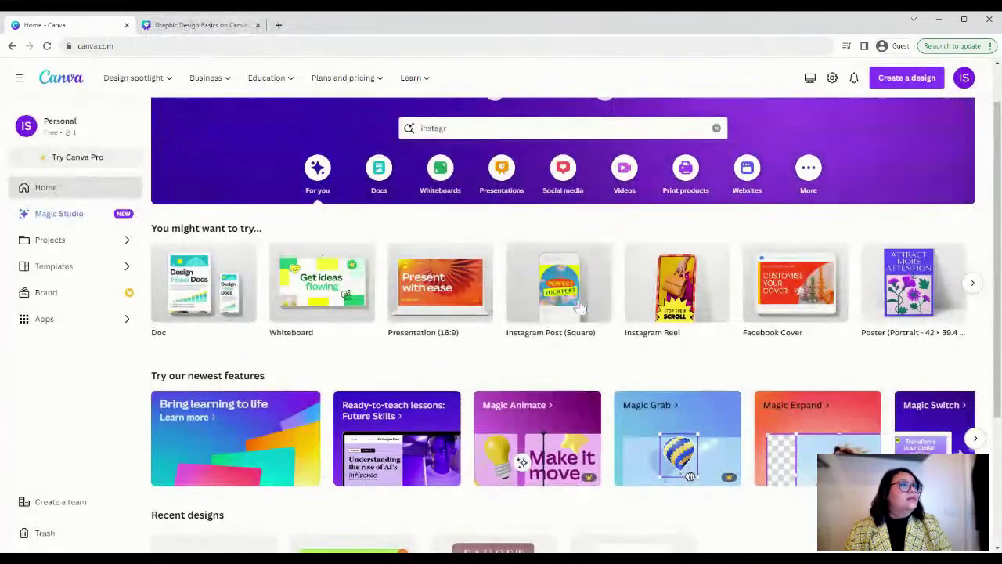
scroll(585, 305, "down", 1)
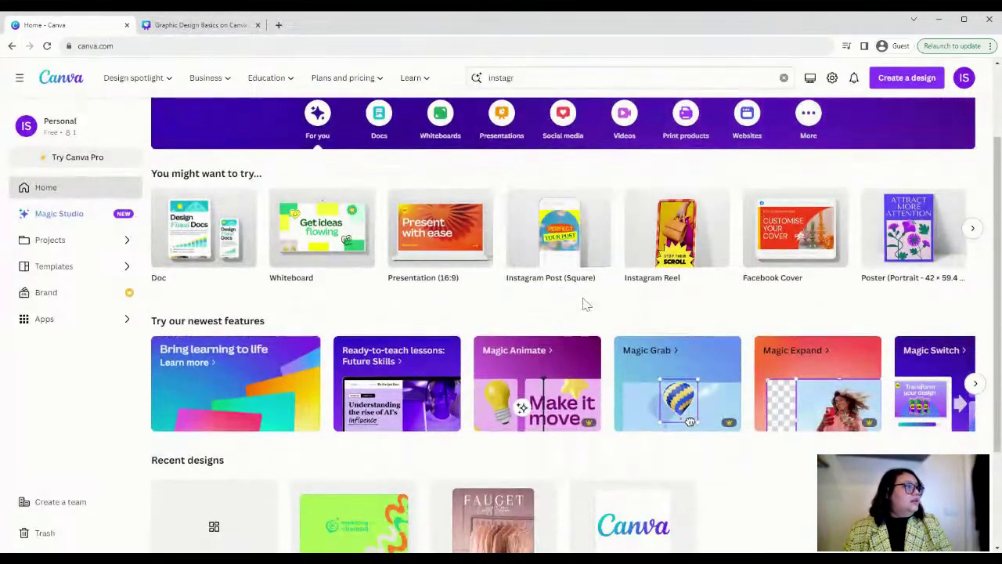
scroll(458, 309, "up", 1)
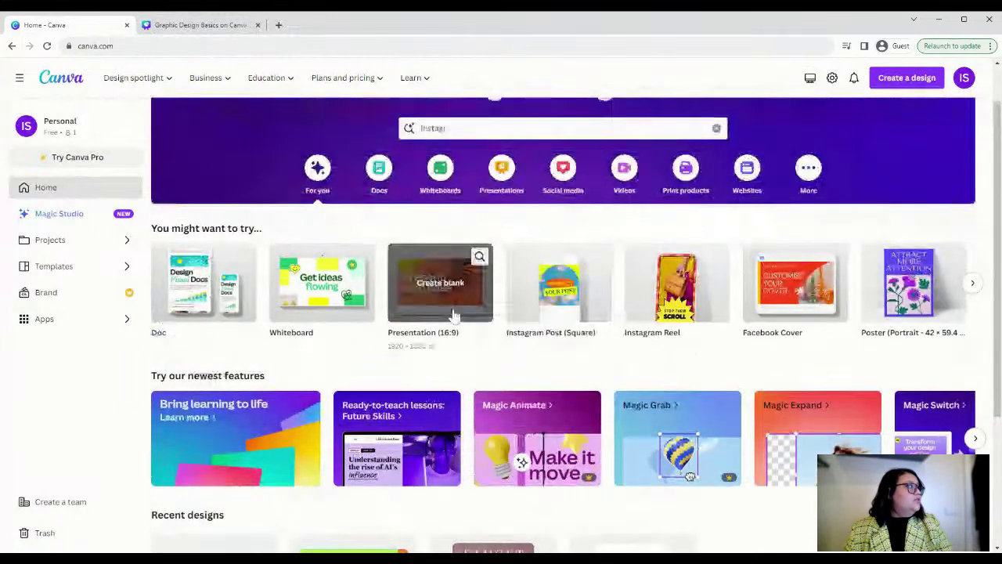
left_click(456, 297)
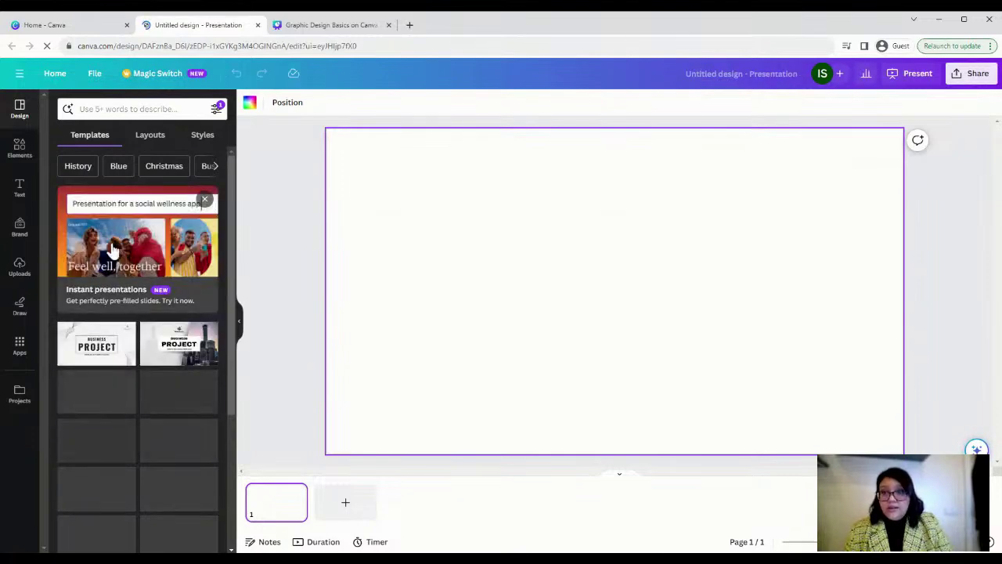
Apply the "creative PORTFOLIO" cover page of the Creative and Minimal Portfolio Presentation template to slide 1
scroll(166, 351, "down", 2)
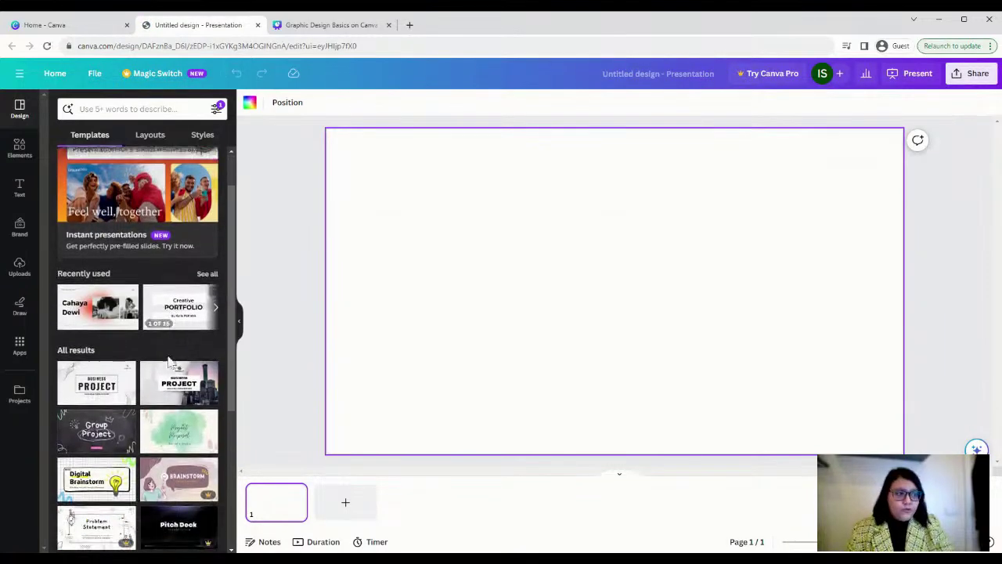
scroll(196, 352, "down", 2)
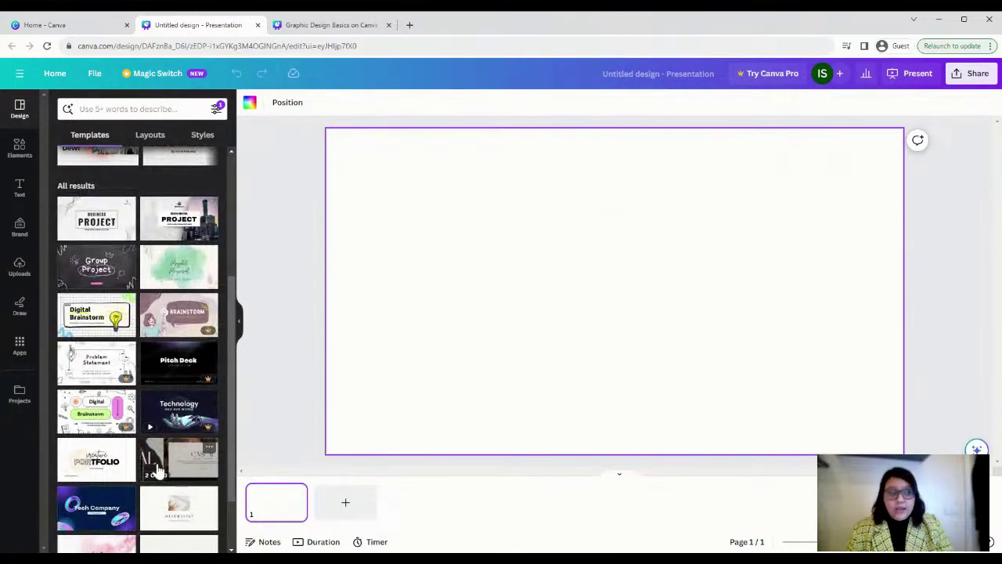
scroll(156, 469, "down", 1)
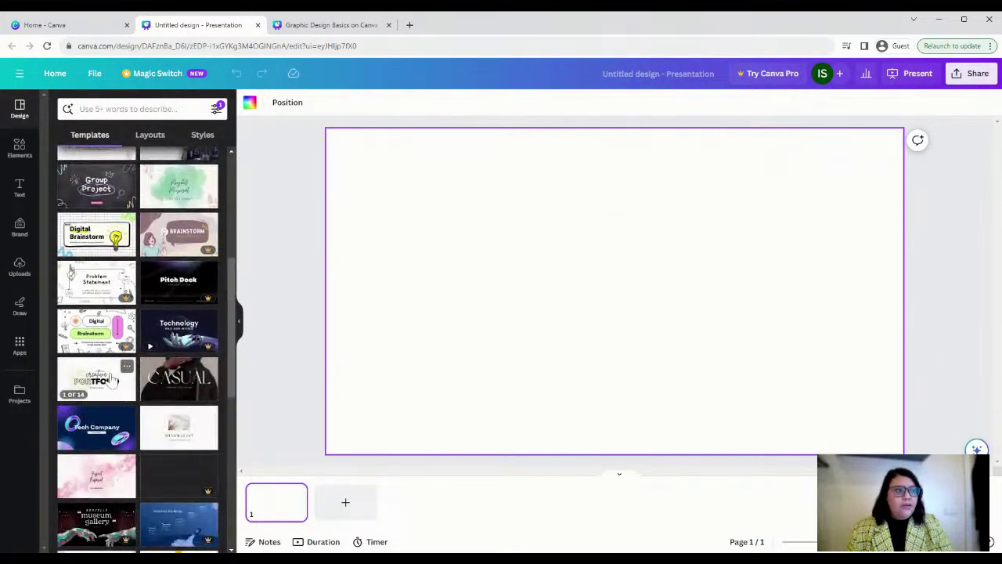
left_click(84, 392)
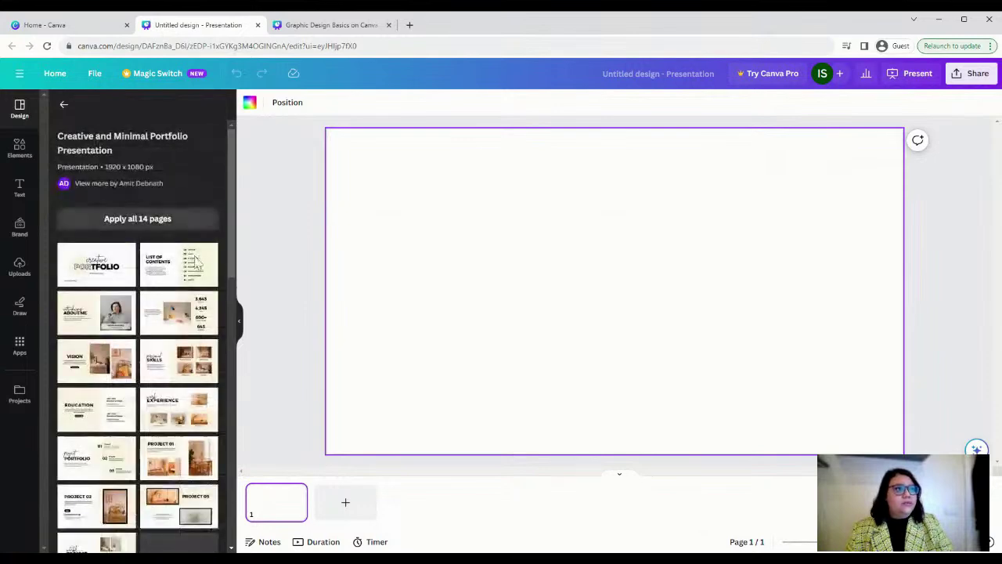
left_click(70, 268)
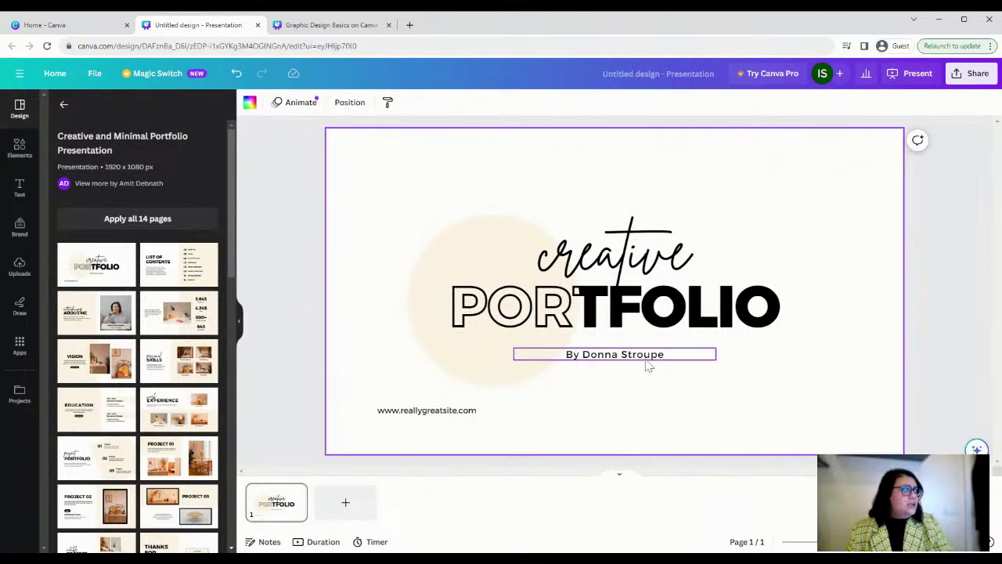
Try yellow and orange fills on the circle behind the "creative PORTFOLIO" title
left_click(646, 362)
left_click(458, 359)
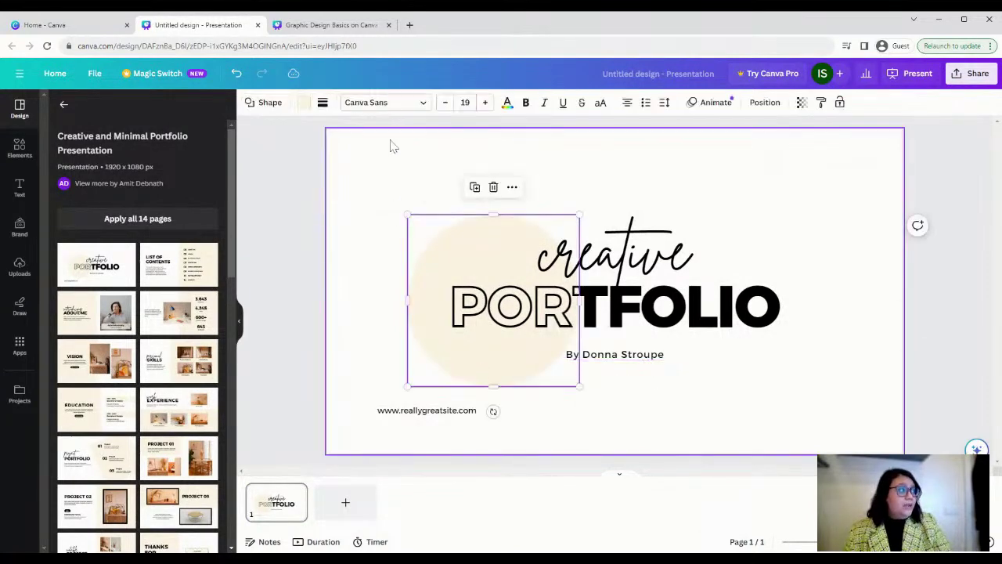
left_click(304, 103)
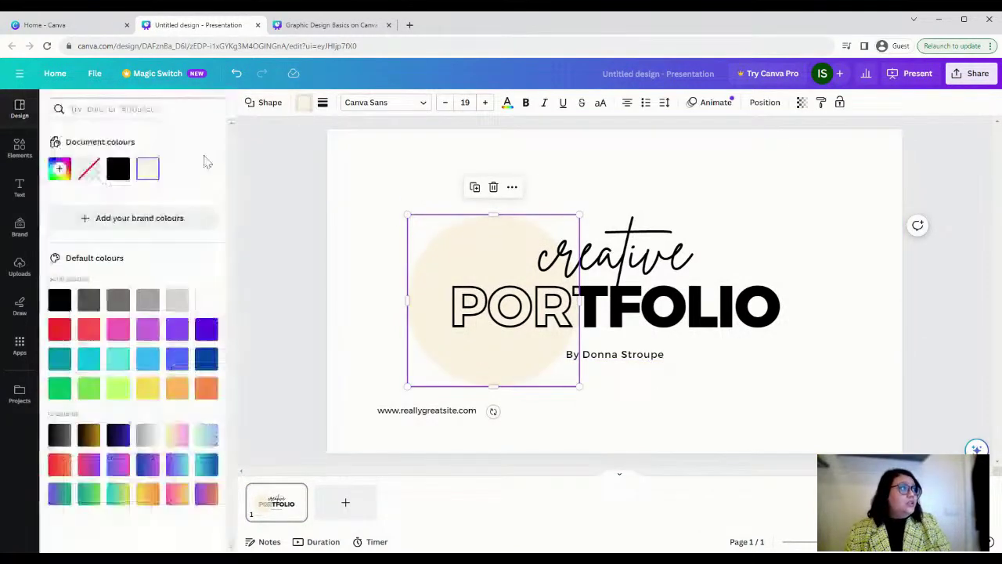
left_click(148, 388)
left_click(397, 151)
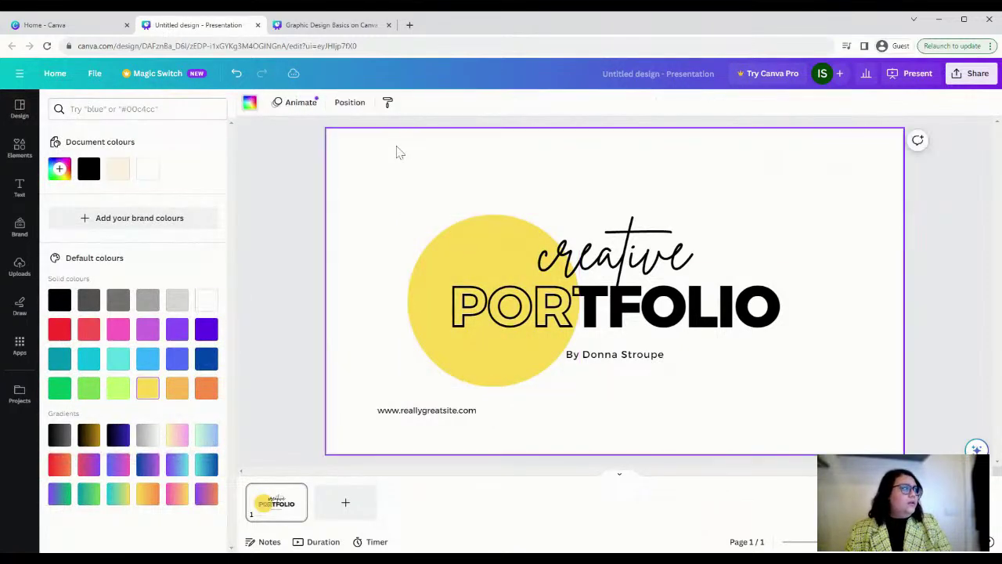
left_click(457, 263)
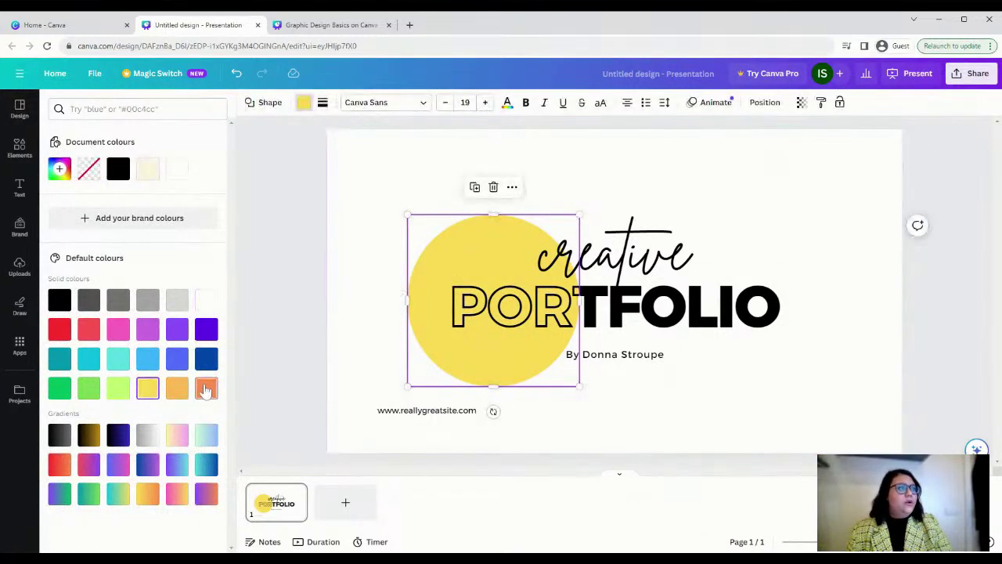
left_click(206, 389)
left_click(345, 172)
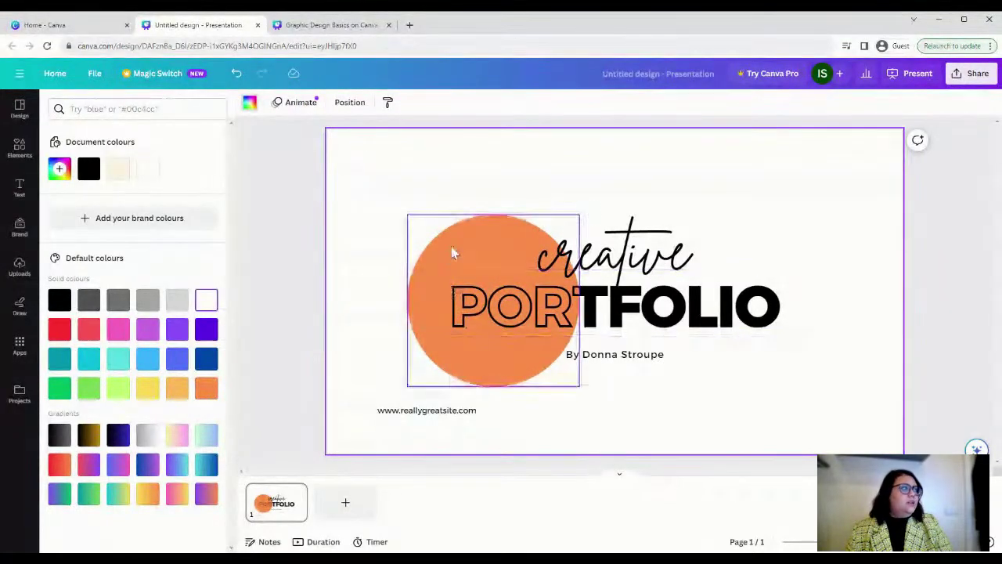
Fill the circle behind the "creative PORTFOLIO" title with the light purple default solid colour
left_click(451, 252)
left_click(148, 329)
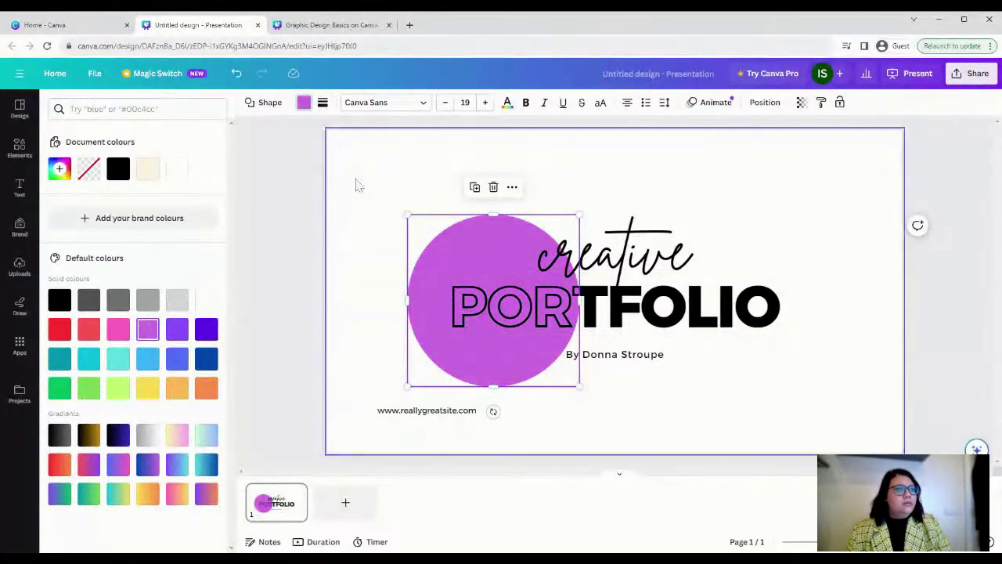
left_click(360, 174)
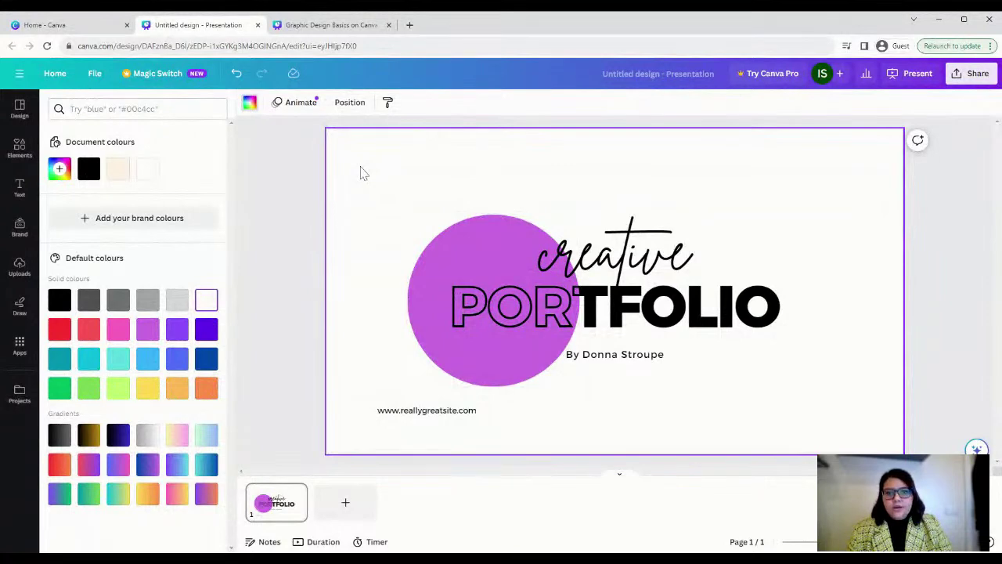
Add a second slide and apply the template's "introducing ABOUT ME" page to it
left_click(362, 507)
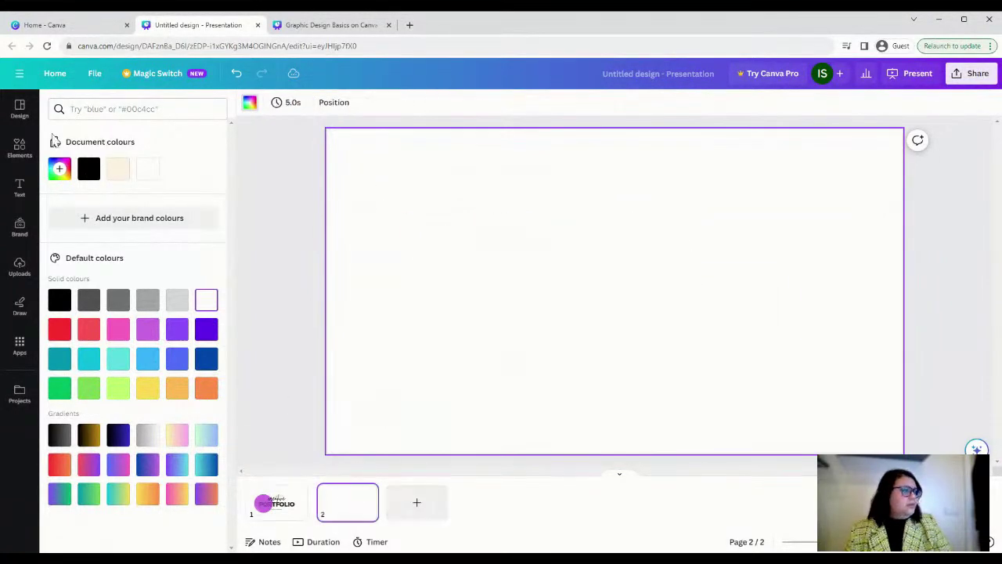
left_click(20, 109)
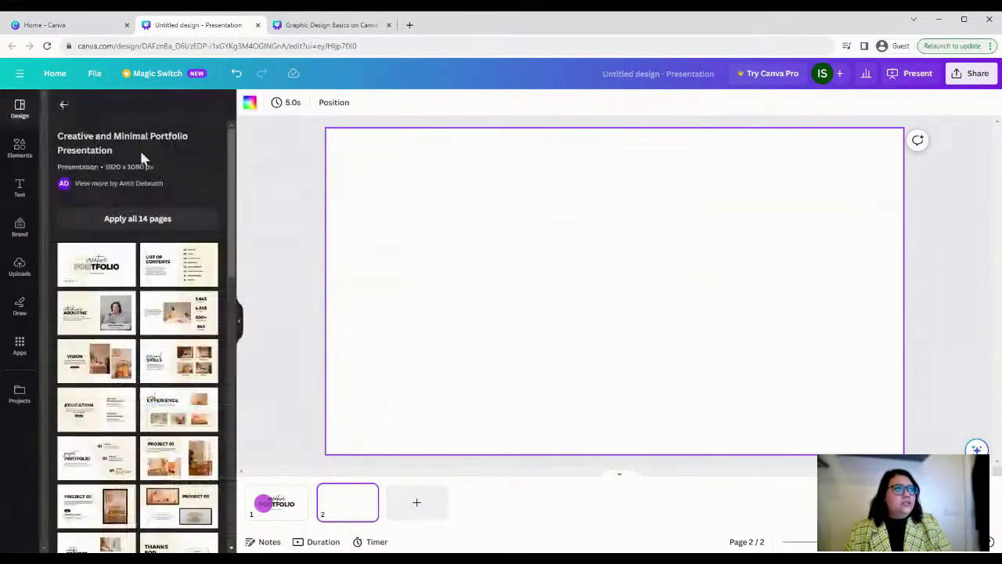
scroll(156, 387, "down", 1)
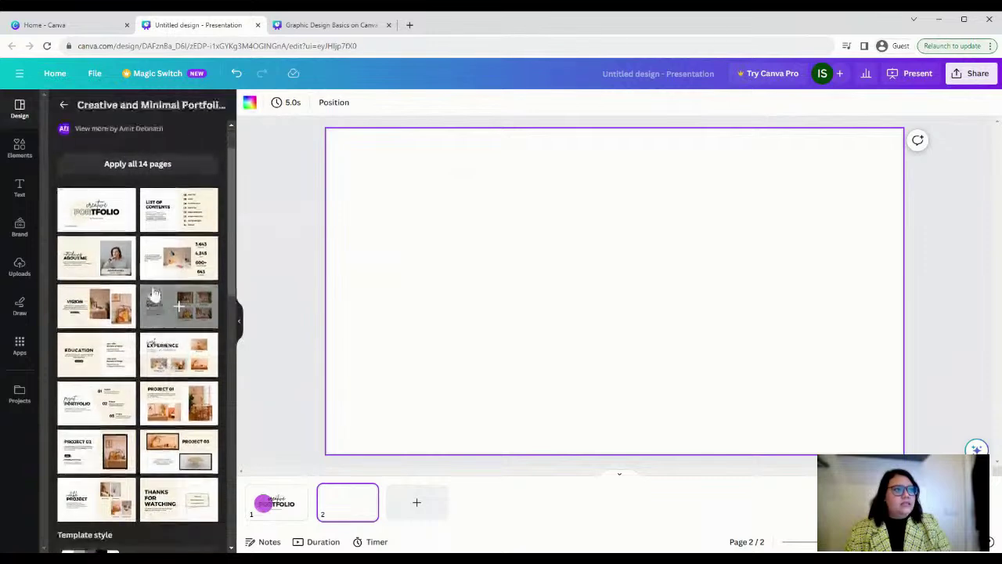
left_click(98, 254)
left_click(509, 387)
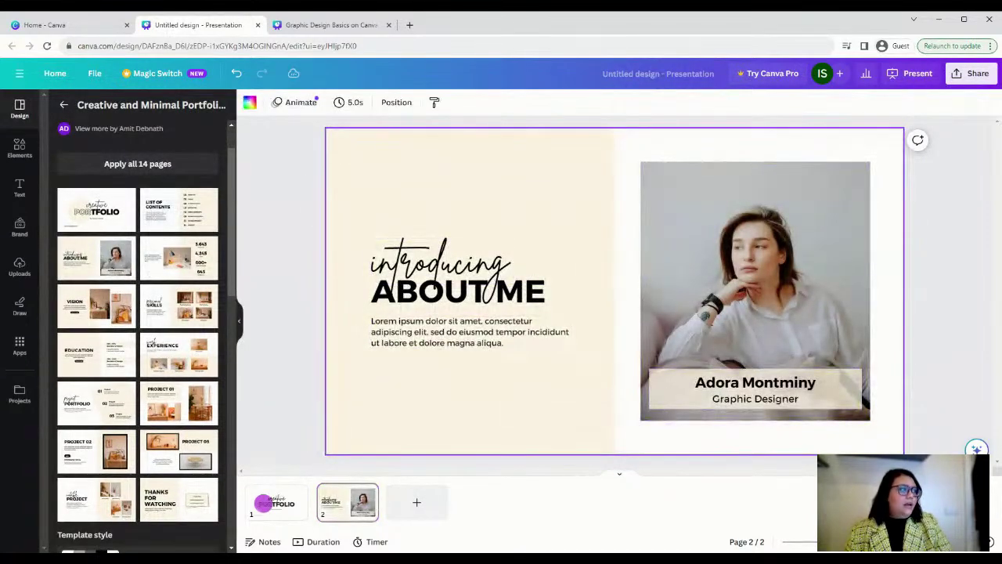
Recolour the cream background panel behind the "introducing ABOUT ME" text on slide 2 with the purple document colour
left_click(266, 504)
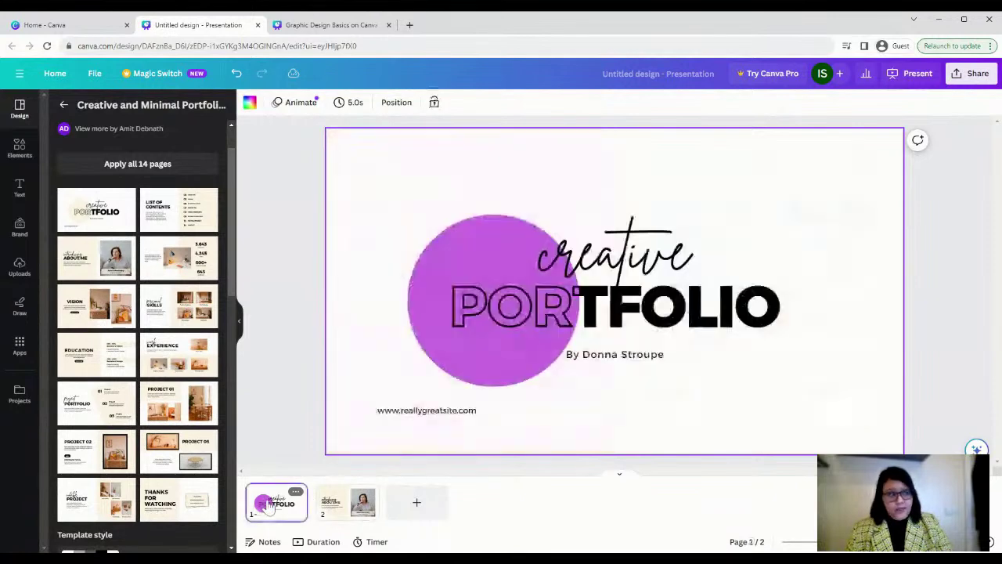
left_click(364, 509)
left_click(353, 185)
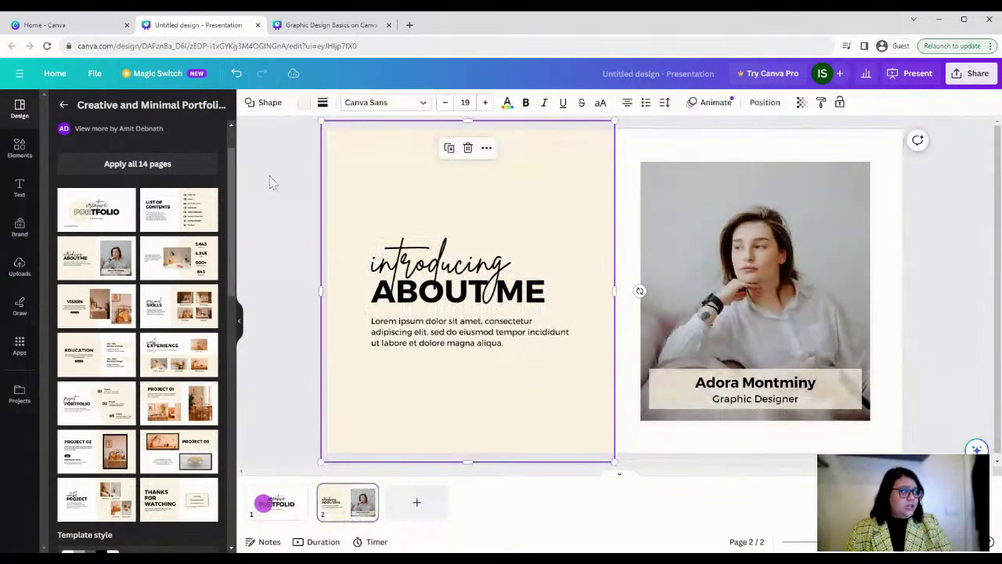
left_click(302, 101)
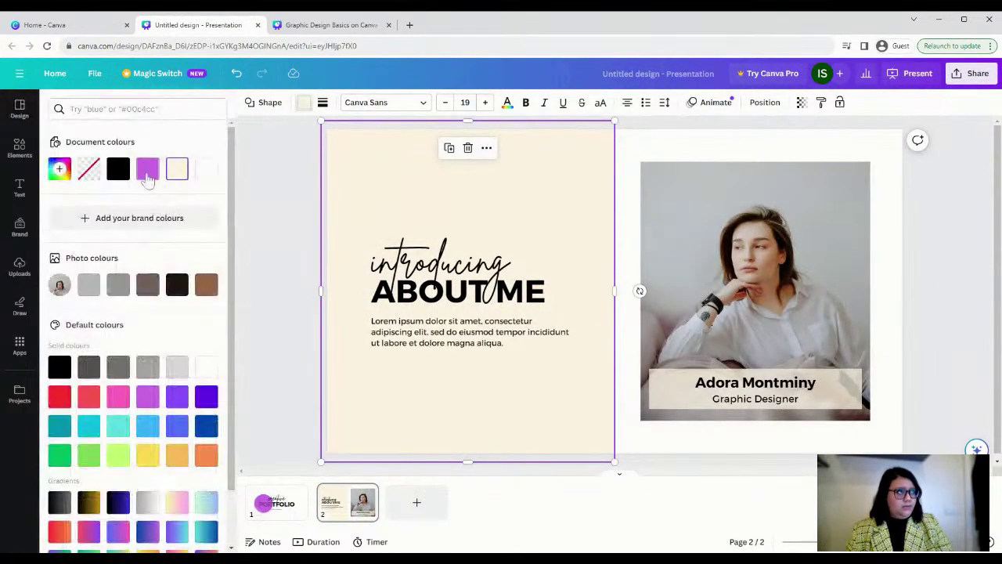
left_click(147, 168)
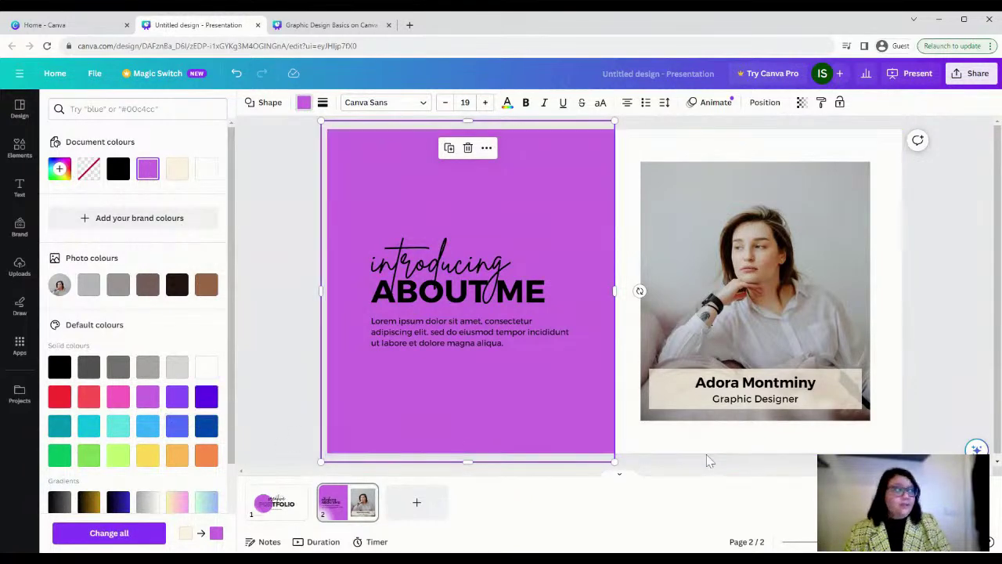
Add a third slide and apply the template's statistics page with the desk lamp photo and Followers, Sales, Product Design and Job Event figures
left_click(420, 505)
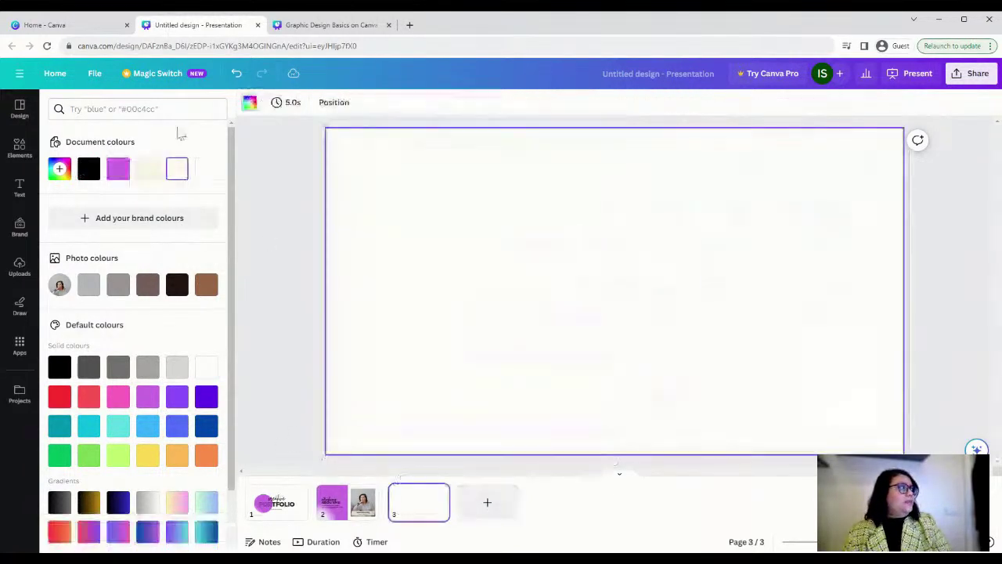
left_click(19, 117)
scroll(128, 443, "down", 5)
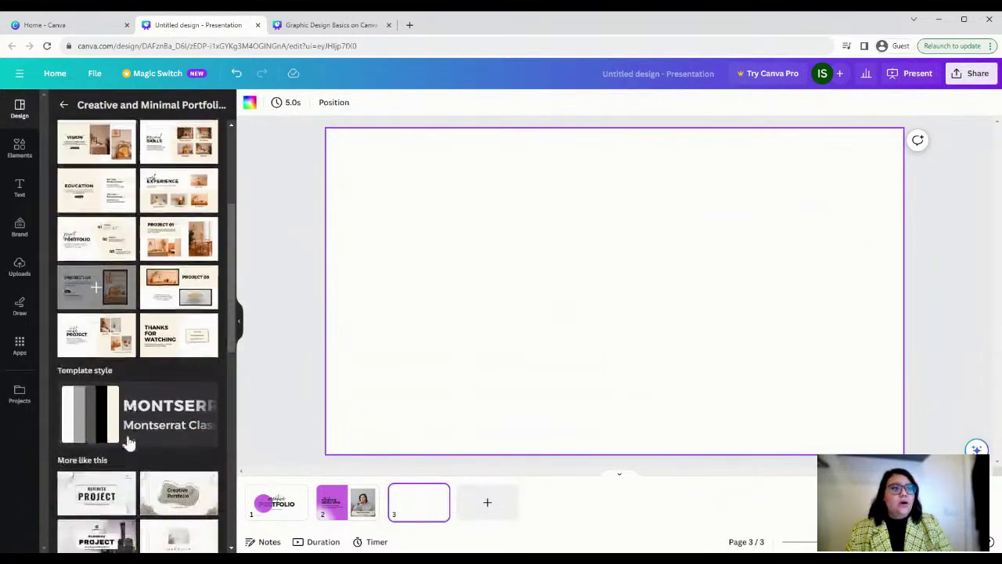
scroll(129, 441, "up", 3)
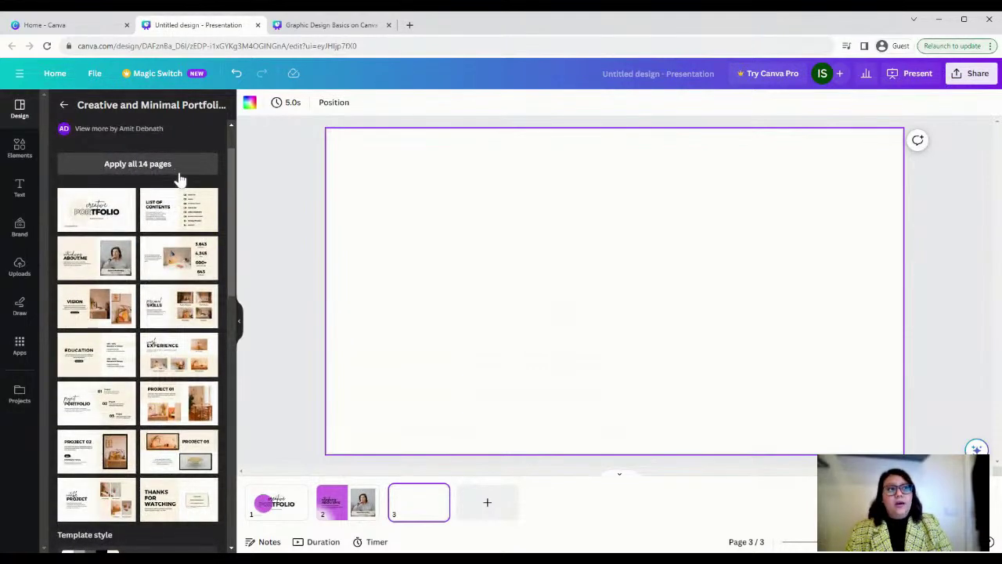
left_click(176, 265)
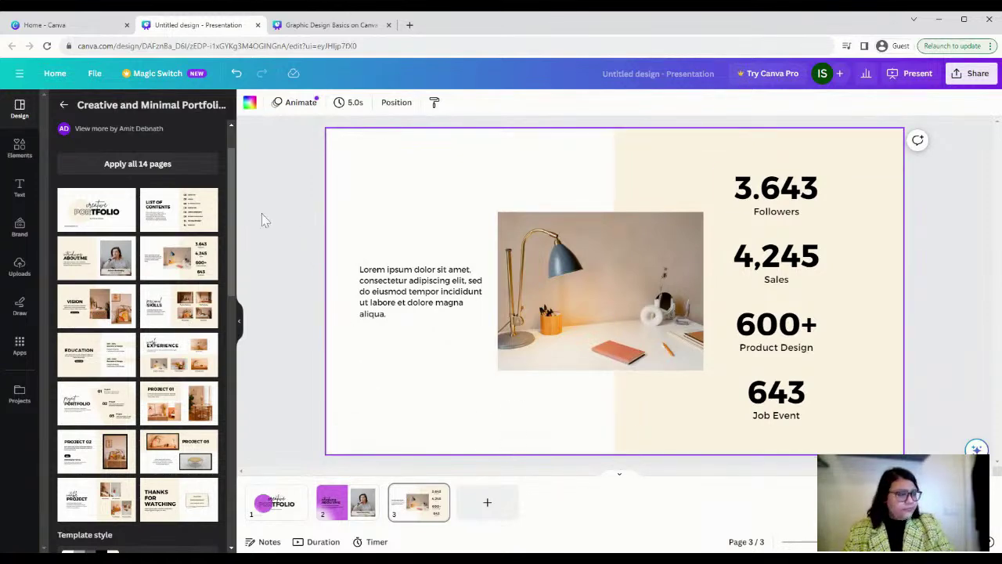
left_click(296, 210)
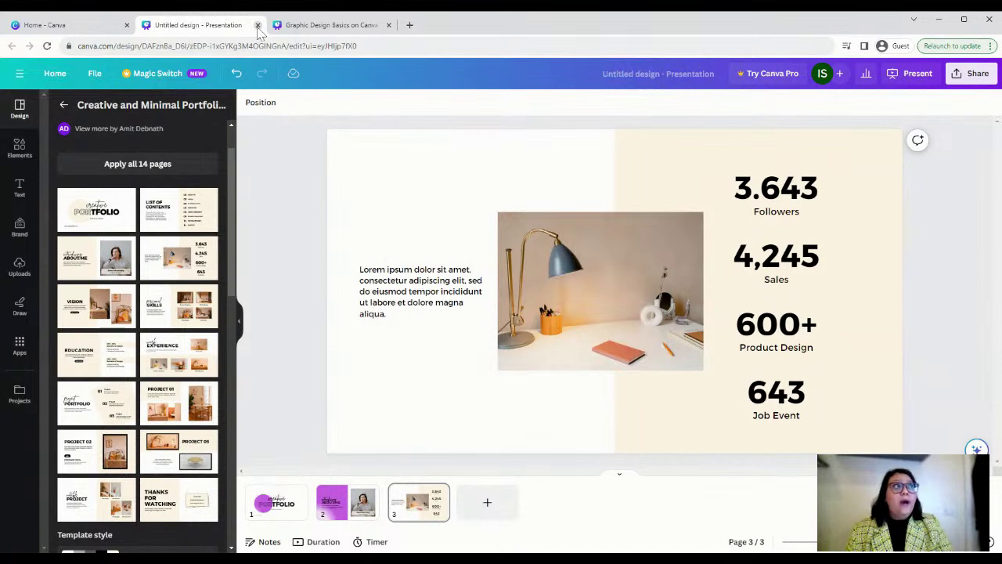